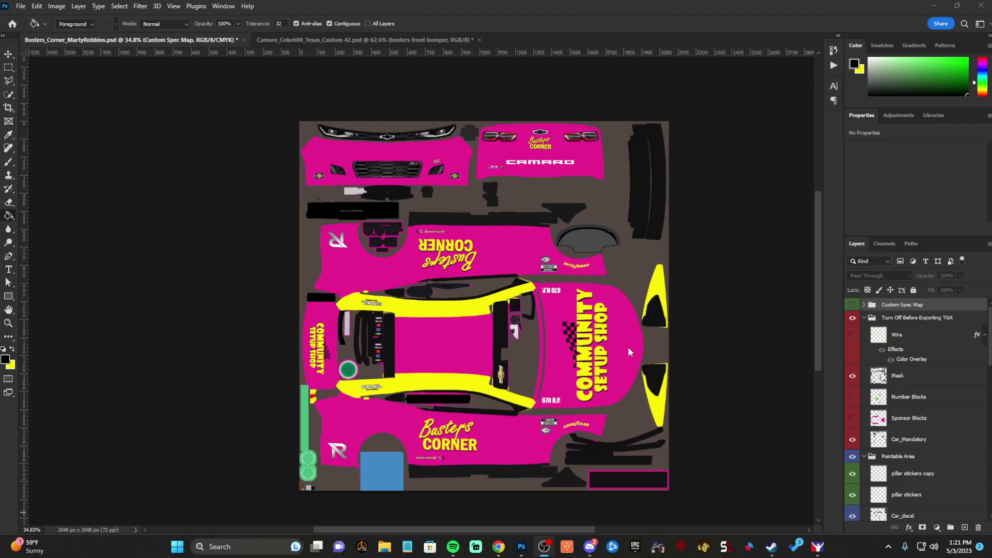
Preview and hide the car's wire outlines, then briefly hide the sponsor decals to check them.
{"action": "left_click", "coordinate": [853, 334]}
{"action": "left_click", "coordinate": [853, 335]}
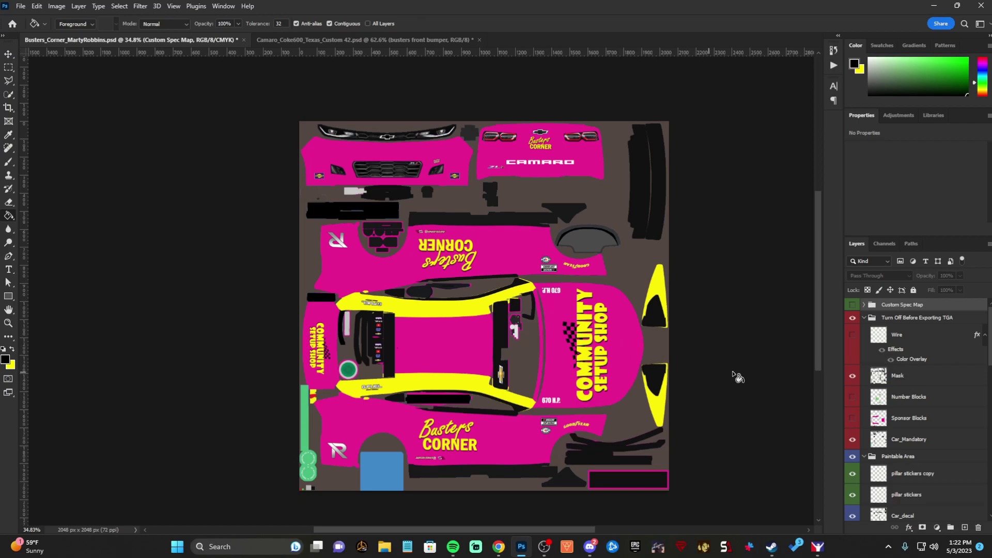
{"action": "scroll", "coordinate": [893, 365], "scroll_direction": "down", "scroll_amount": 15}
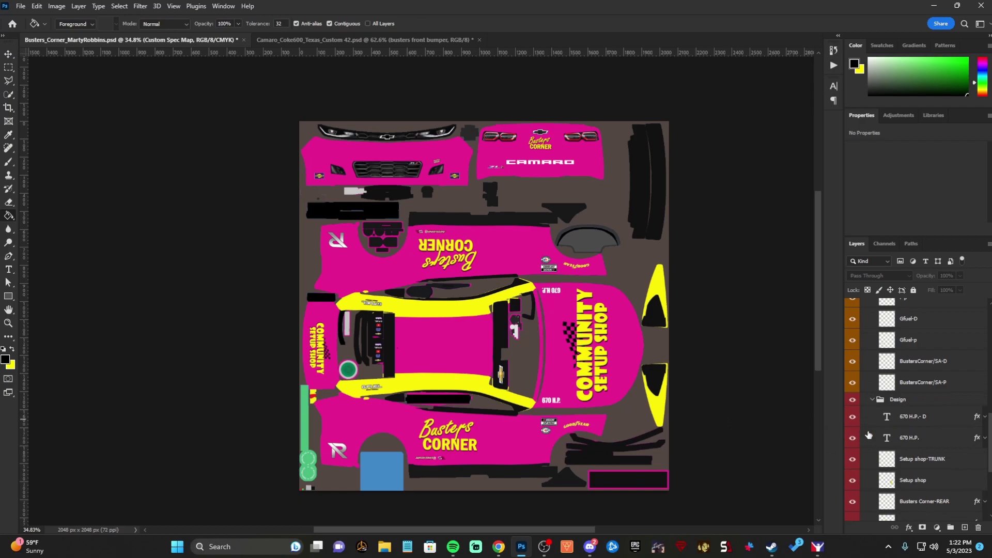
{"action": "scroll", "coordinate": [897, 458], "scroll_direction": "down", "scroll_amount": 4}
{"action": "scroll", "coordinate": [897, 458], "scroll_direction": "down", "scroll_amount": 1}
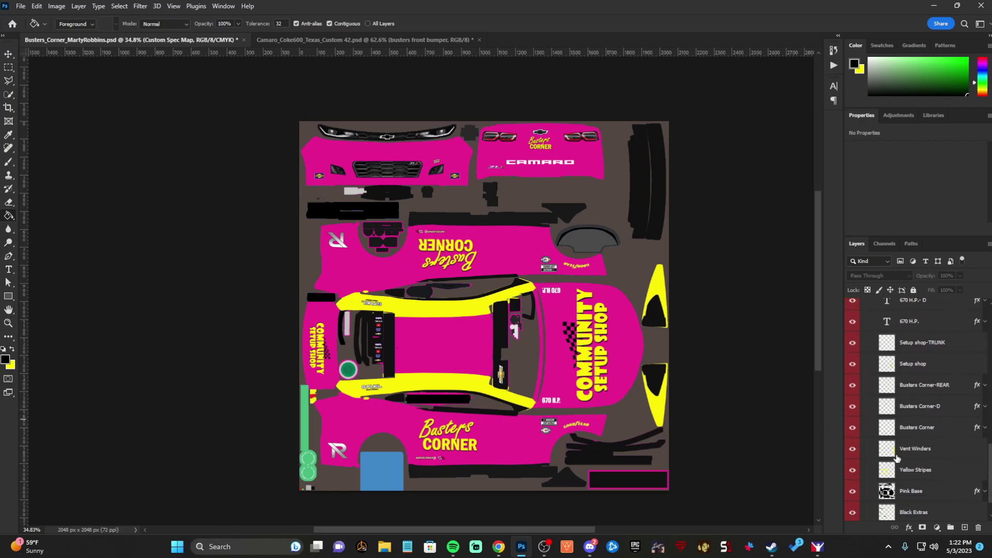
{"action": "scroll", "coordinate": [917, 401], "scroll_direction": "up", "scroll_amount": 10}
{"action": "scroll", "coordinate": [912, 388], "scroll_direction": "down", "scroll_amount": 6}
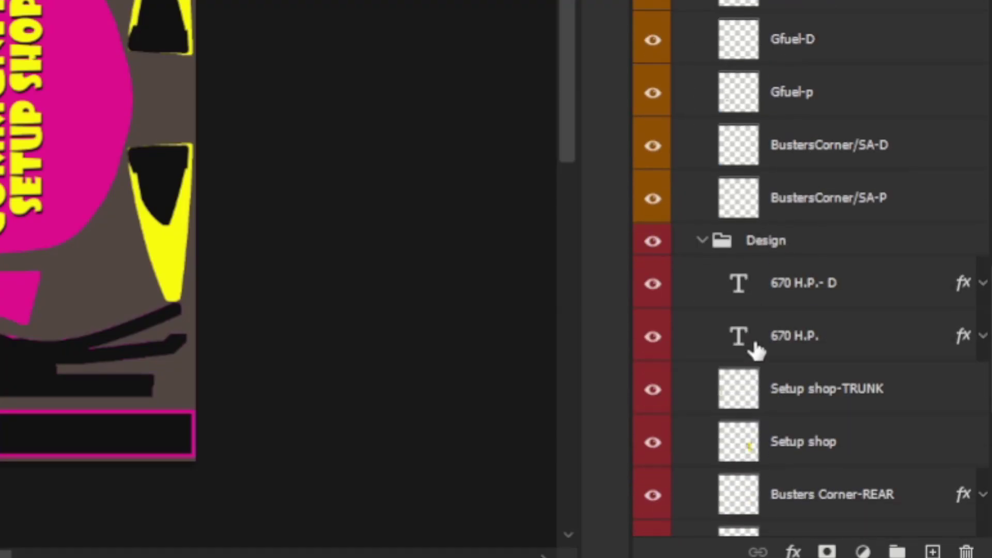
{"action": "scroll", "coordinate": [768, 259], "scroll_direction": "down", "scroll_amount": 3}
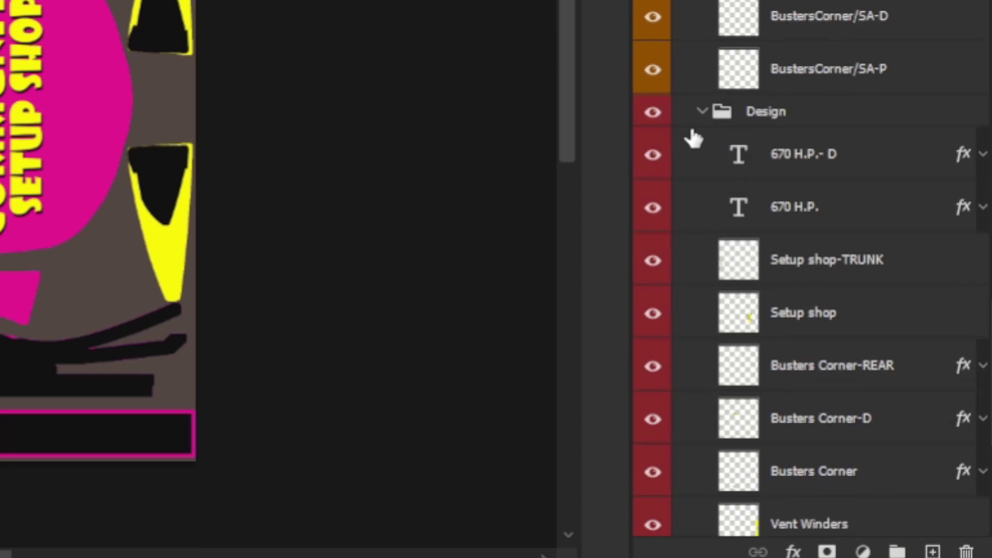
{"action": "scroll", "coordinate": [802, 193], "scroll_direction": "up", "scroll_amount": 3}
{"action": "scroll", "coordinate": [738, 240], "scroll_direction": "up", "scroll_amount": 5}
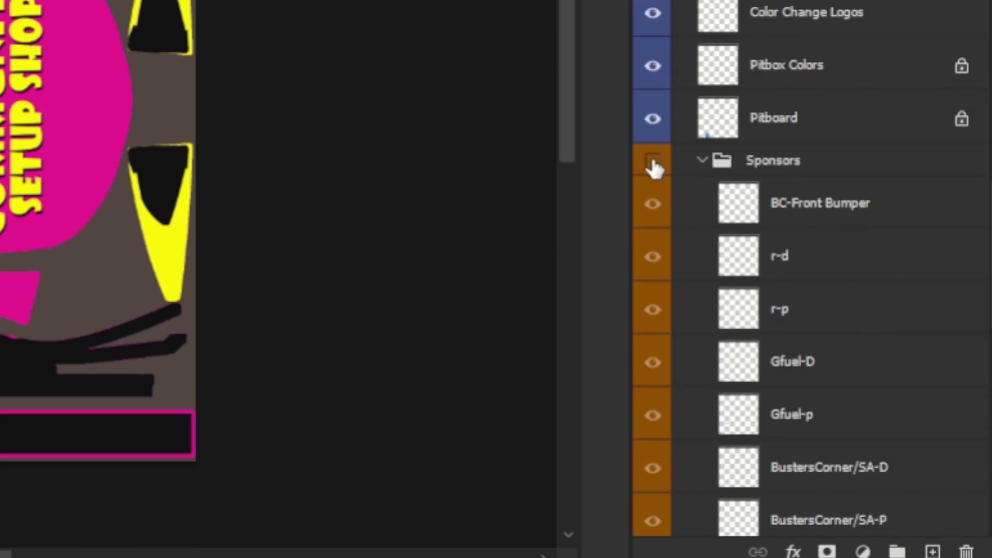
{"action": "left_click", "coordinate": [653, 163]}
{"action": "left_click", "coordinate": [653, 163]}
{"action": "scroll", "coordinate": [655, 176], "scroll_direction": "down", "scroll_amount": 7}
Toggle the Design group's visibility to compare, leaving it visible on the car.
{"action": "left_click", "coordinate": [656, 179]}
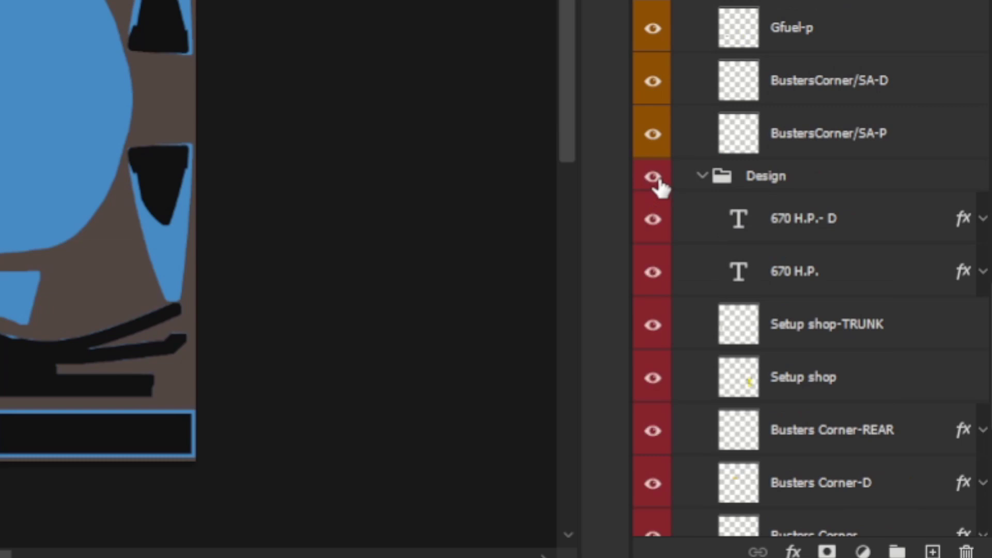
{"action": "left_click", "coordinate": [656, 181]}
{"action": "left_click", "coordinate": [658, 184]}
{"action": "left_click", "coordinate": [657, 179]}
{"action": "left_click", "coordinate": [656, 180]}
{"action": "left_click", "coordinate": [656, 180]}
{"action": "left_click", "coordinate": [656, 179]}
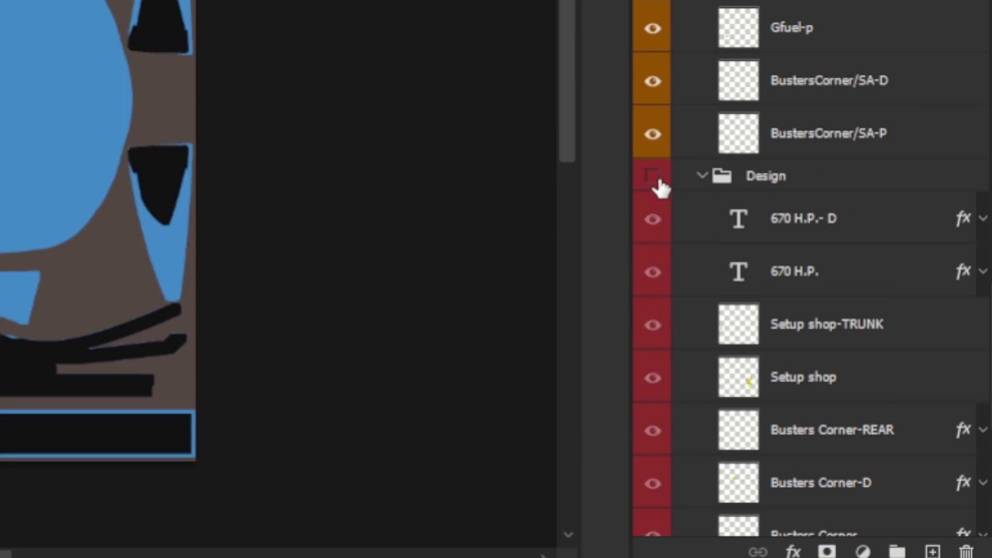
{"action": "left_click", "coordinate": [656, 180]}
{"action": "scroll", "coordinate": [896, 365], "scroll_direction": "up", "scroll_amount": 10}
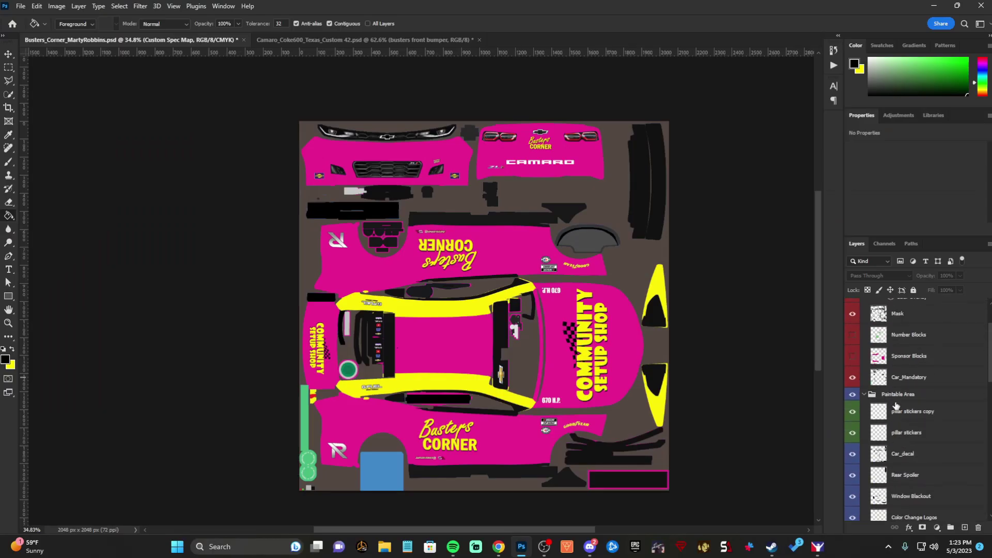
Expand Custom Spec Map and select its Red Channel Metallic Design layer, undoing an added empty layer.
{"action": "left_click", "coordinate": [864, 305]}
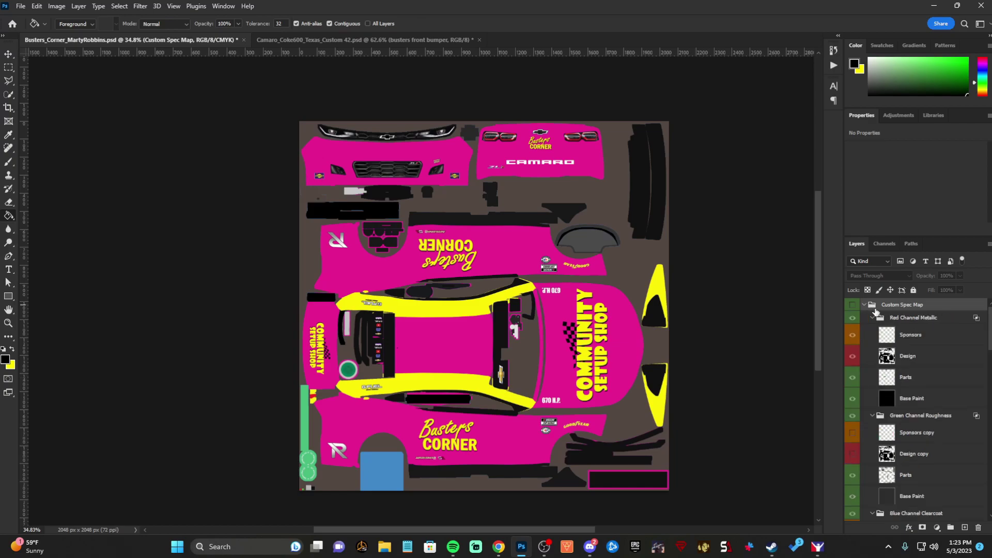
{"action": "left_click", "coordinate": [925, 358]}
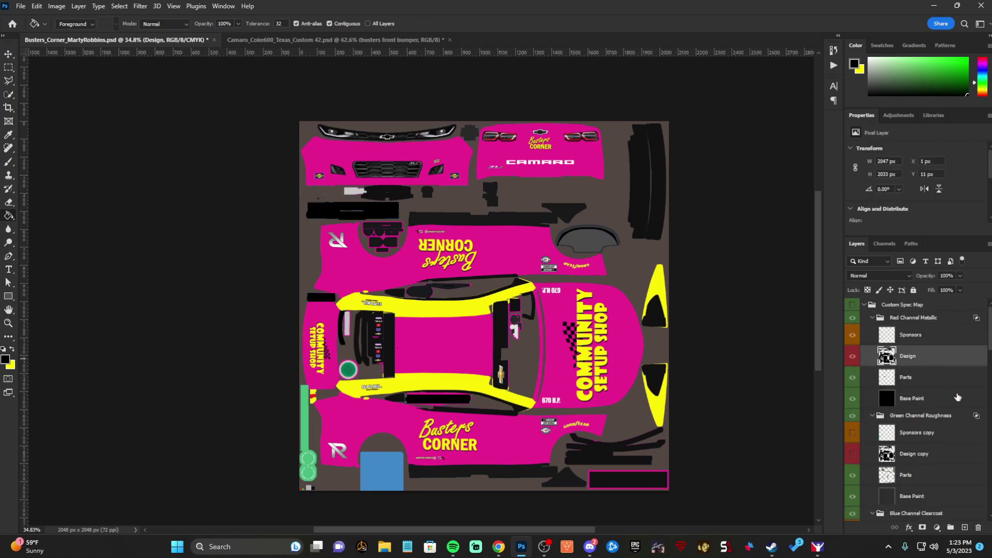
{"action": "left_click", "coordinate": [965, 528]}
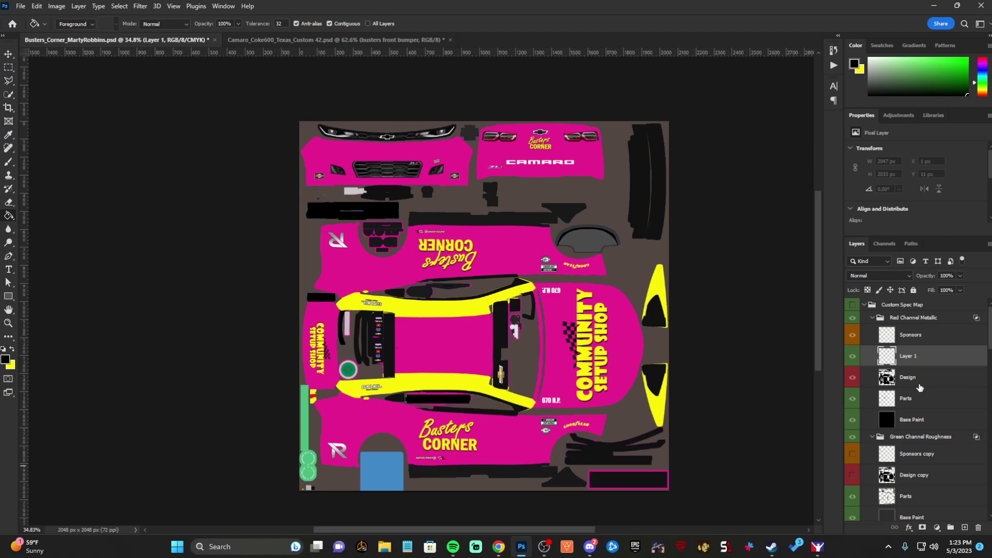
{"action": "key", "text": "ctrl+z"}
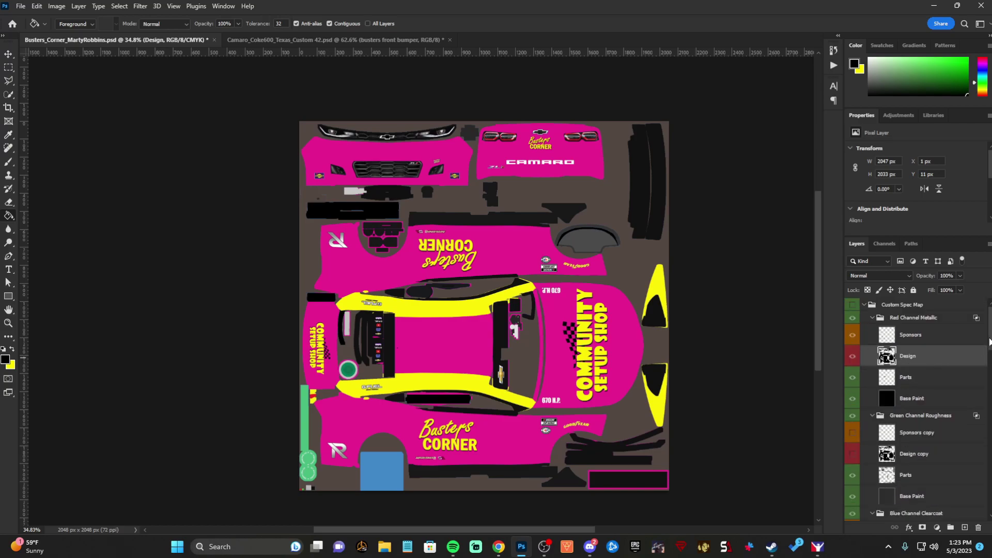
{"action": "scroll", "coordinate": [900, 388], "scroll_direction": "down", "scroll_amount": 15}
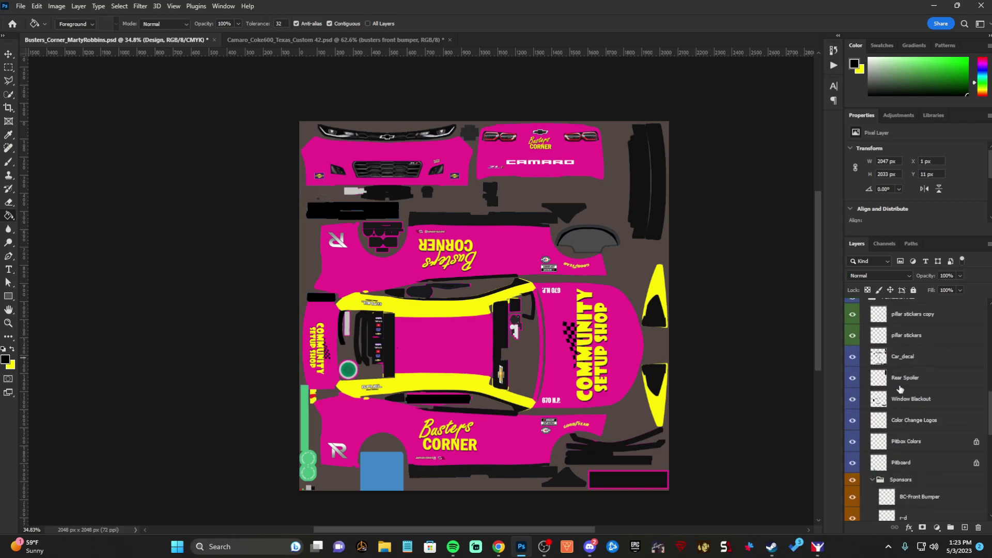
{"action": "scroll", "coordinate": [900, 388], "scroll_direction": "up", "scroll_amount": 15}
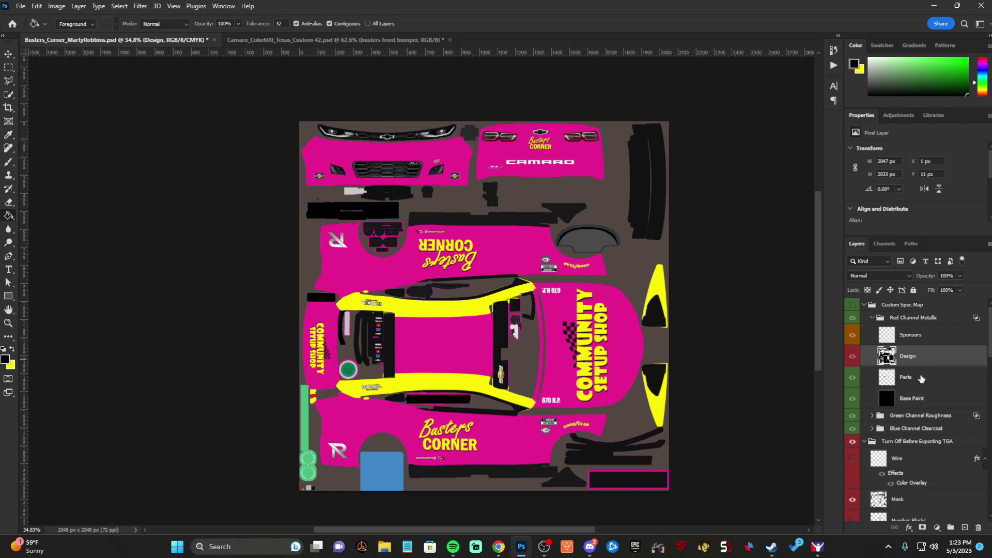
{"action": "scroll", "coordinate": [928, 409], "scroll_direction": "down", "scroll_amount": 10}
{"action": "scroll", "coordinate": [933, 432], "scroll_direction": "down", "scroll_amount": 5}
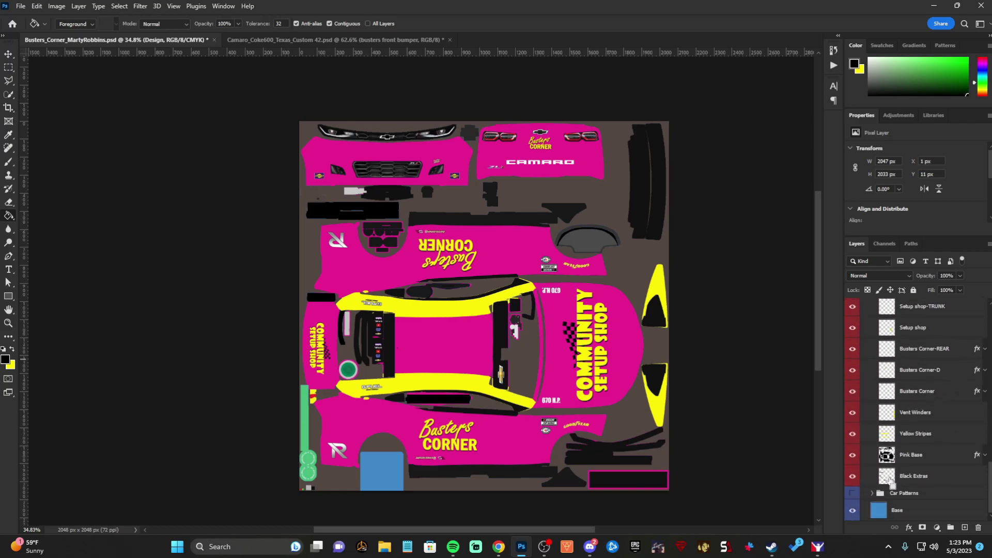
Load the Pink Base layer's pixels as a selection and add the Yellow Stripes shapes.
{"action": "left_click", "coordinate": [888, 479], "text": "ctrl"}
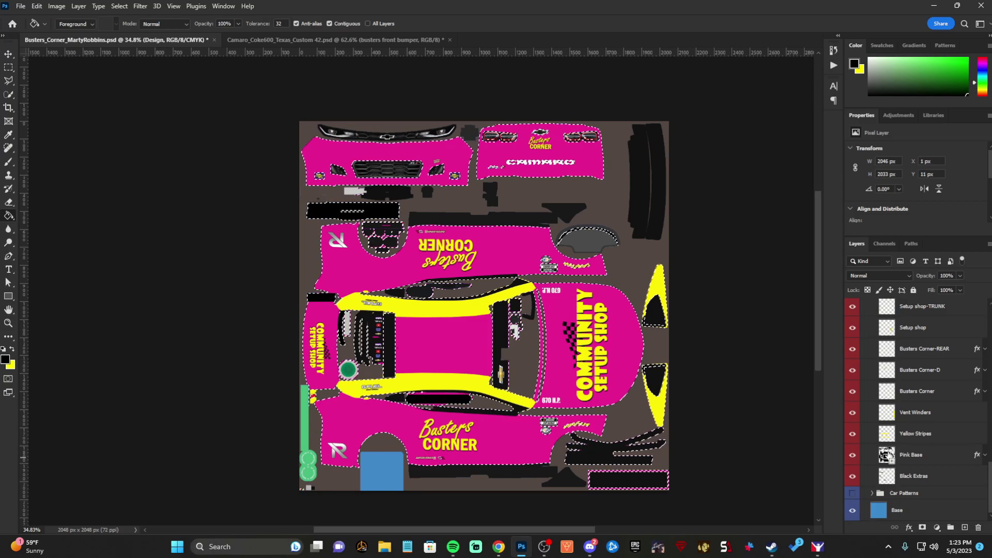
{"action": "left_click", "coordinate": [887, 435], "text": "ctrl+shift"}
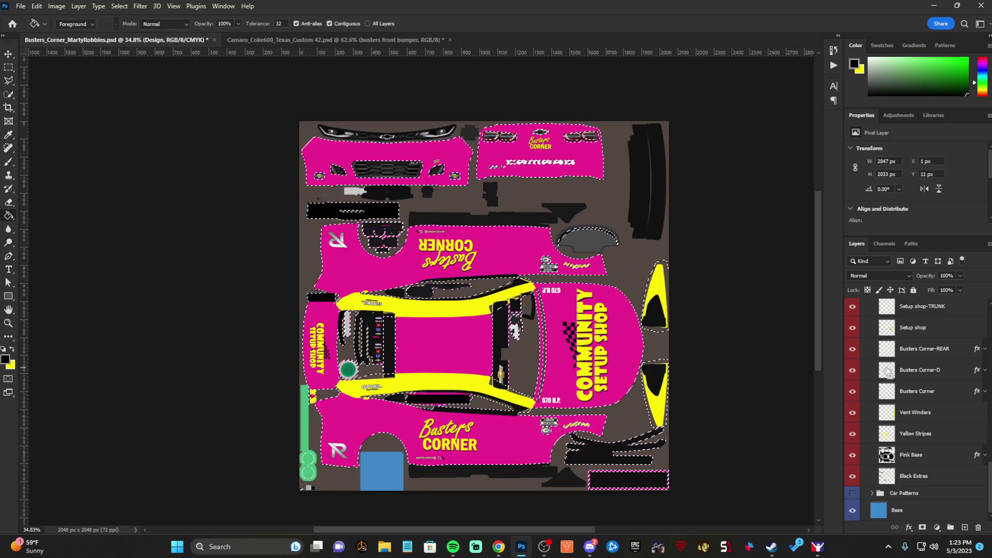
{"action": "scroll", "coordinate": [889, 341], "scroll_direction": "up", "scroll_amount": 2}
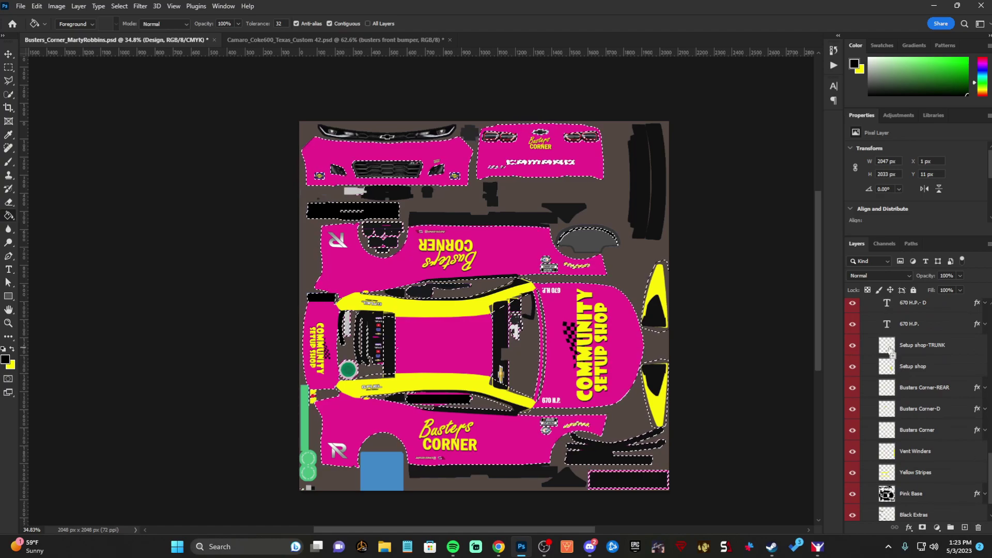
{"action": "scroll", "coordinate": [888, 336], "scroll_direction": "up", "scroll_amount": 1}
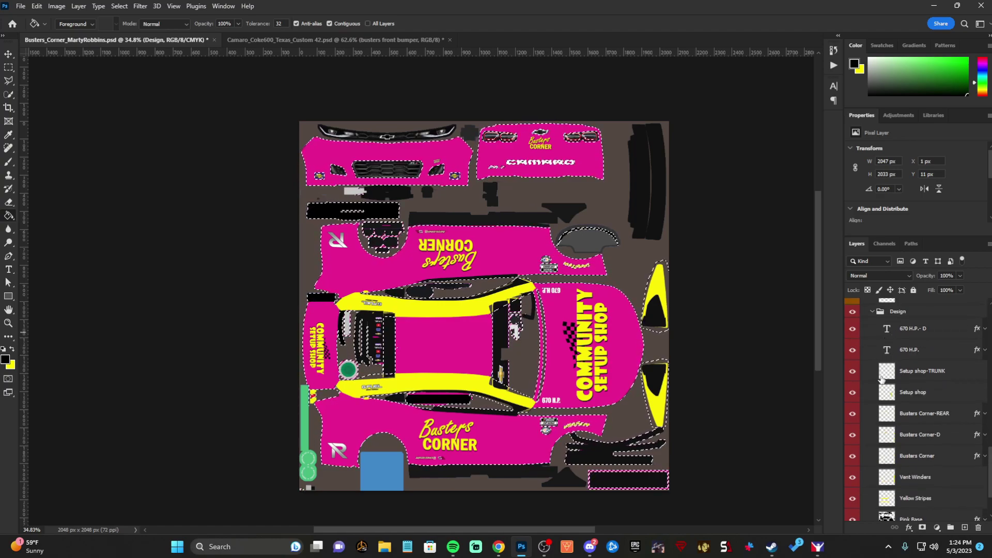
{"action": "scroll", "coordinate": [937, 366], "scroll_direction": "up", "scroll_amount": 10}
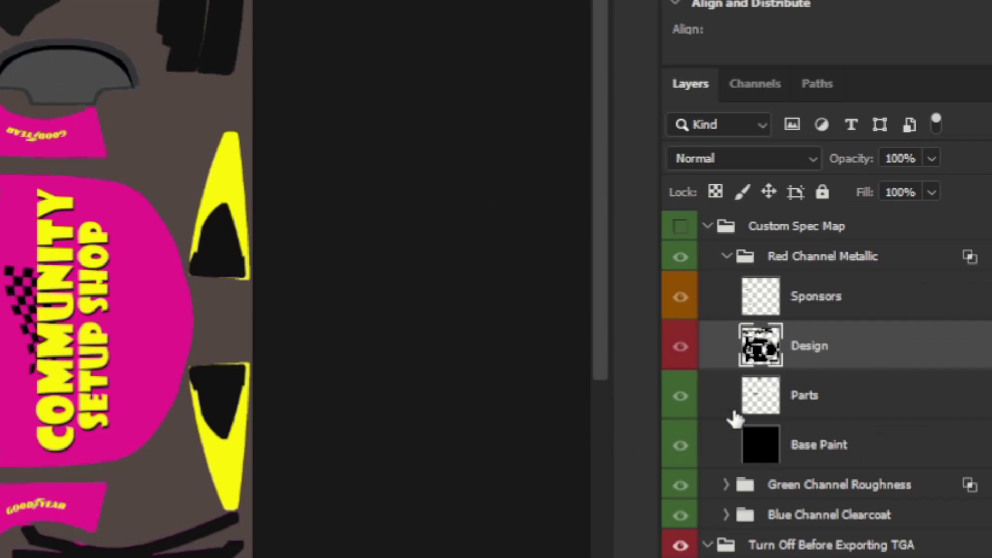
{"action": "left_click", "coordinate": [885, 359], "text": "ctrl"}
{"action": "left_click", "coordinate": [726, 485]}
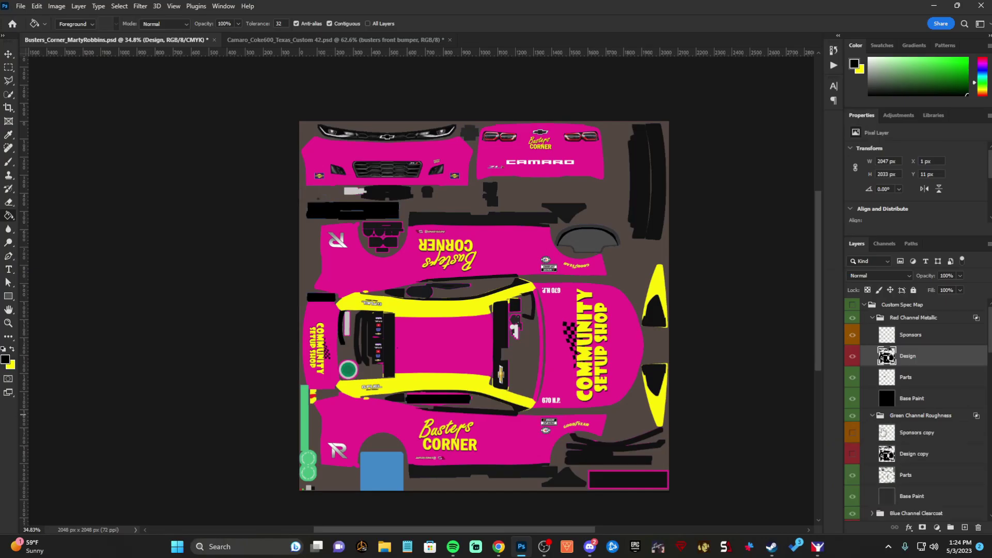
{"action": "scroll", "coordinate": [762, 518], "scroll_direction": "down", "scroll_amount": 2}
{"action": "scroll", "coordinate": [888, 427], "scroll_direction": "up", "scroll_amount": 1}
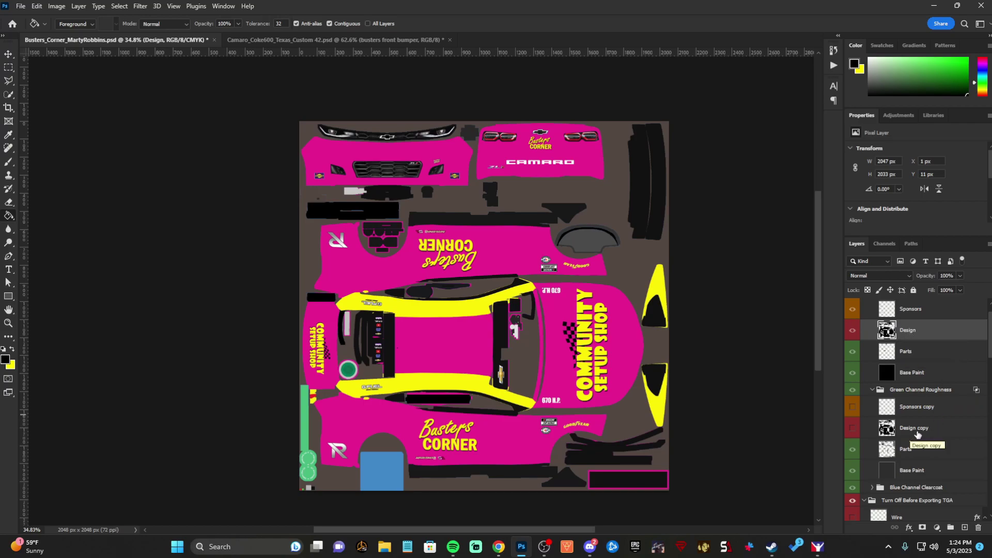
{"action": "scroll", "coordinate": [909, 430], "scroll_direction": "down", "scroll_amount": 1}
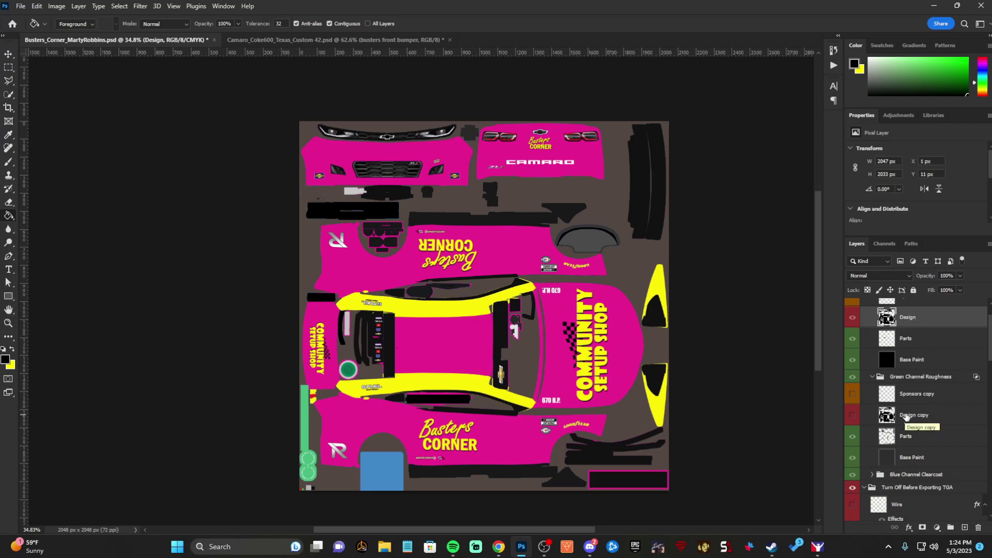
{"action": "scroll", "coordinate": [909, 419], "scroll_direction": "down", "scroll_amount": 1}
{"action": "left_click", "coordinate": [872, 448]}
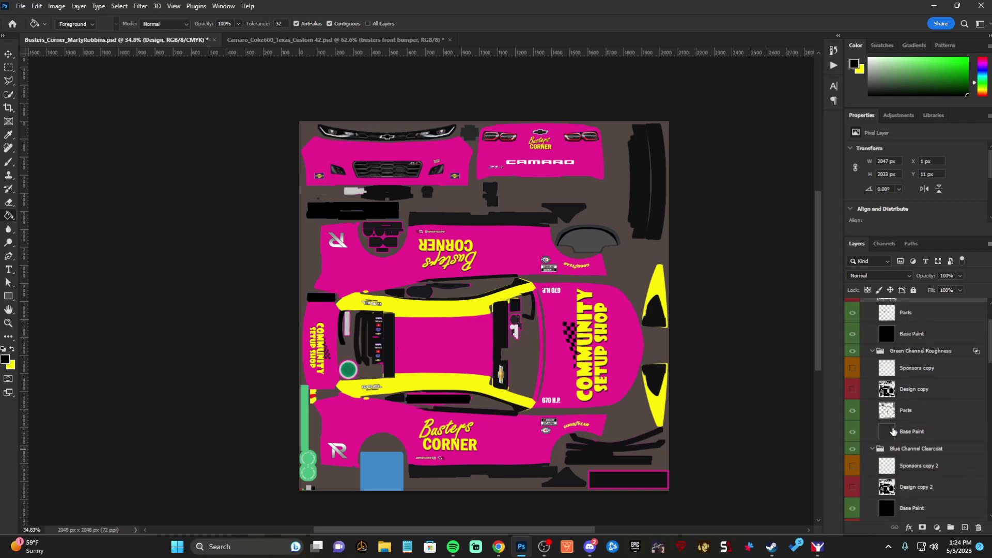
{"action": "scroll", "coordinate": [917, 327], "scroll_direction": "up", "scroll_amount": 1}
{"action": "scroll", "coordinate": [917, 331], "scroll_direction": "down", "scroll_amount": 2}
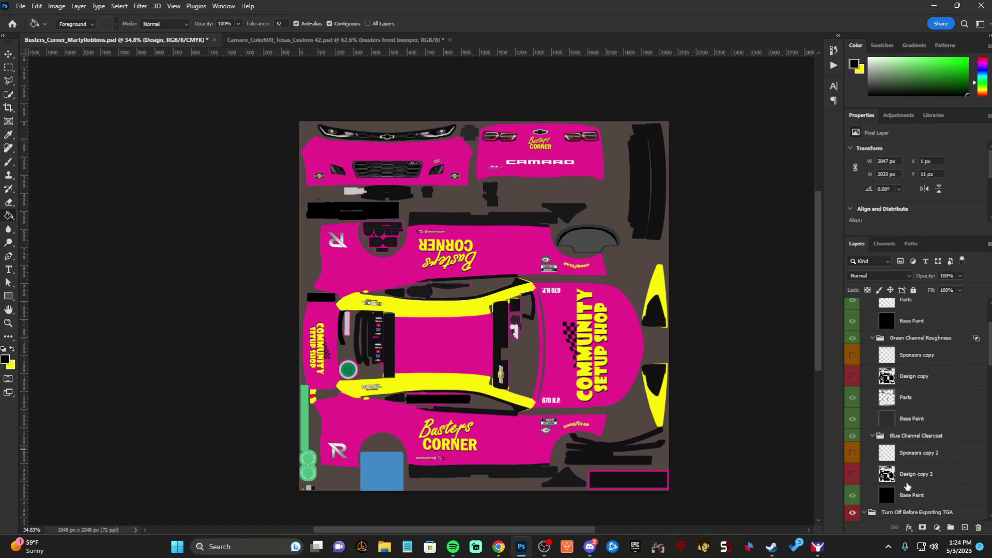
{"action": "scroll", "coordinate": [925, 459], "scroll_direction": "up", "scroll_amount": 1}
{"action": "scroll", "coordinate": [915, 352], "scroll_direction": "up", "scroll_amount": 2}
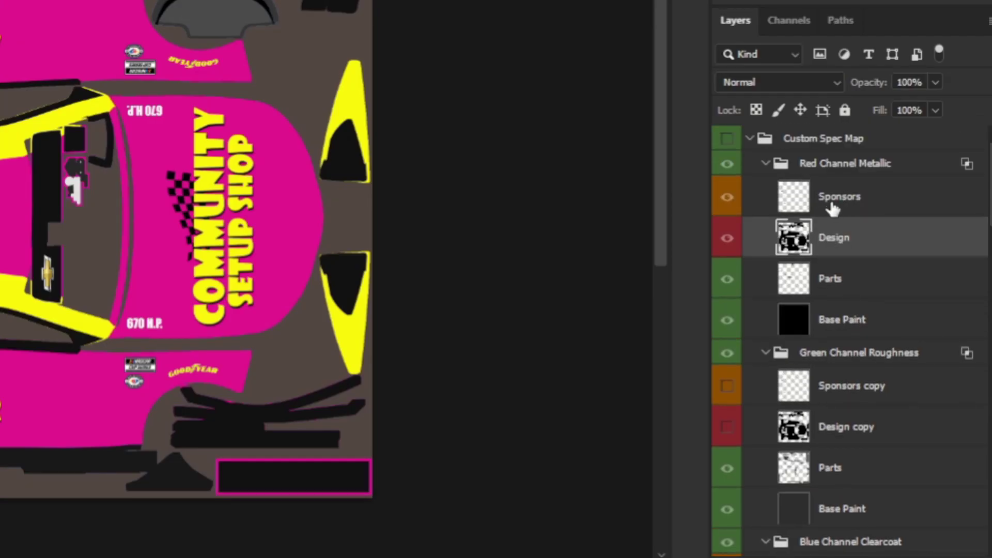
{"action": "scroll", "coordinate": [858, 253], "scroll_direction": "down", "scroll_amount": 2}
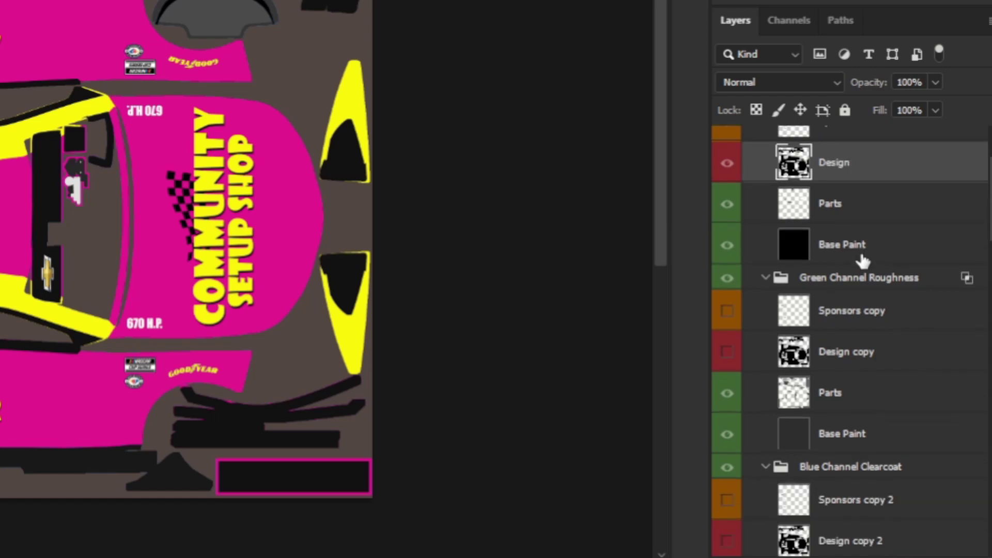
{"action": "scroll", "coordinate": [858, 256], "scroll_direction": "up", "scroll_amount": 2}
{"action": "scroll", "coordinate": [873, 285], "scroll_direction": "down", "scroll_amount": 3}
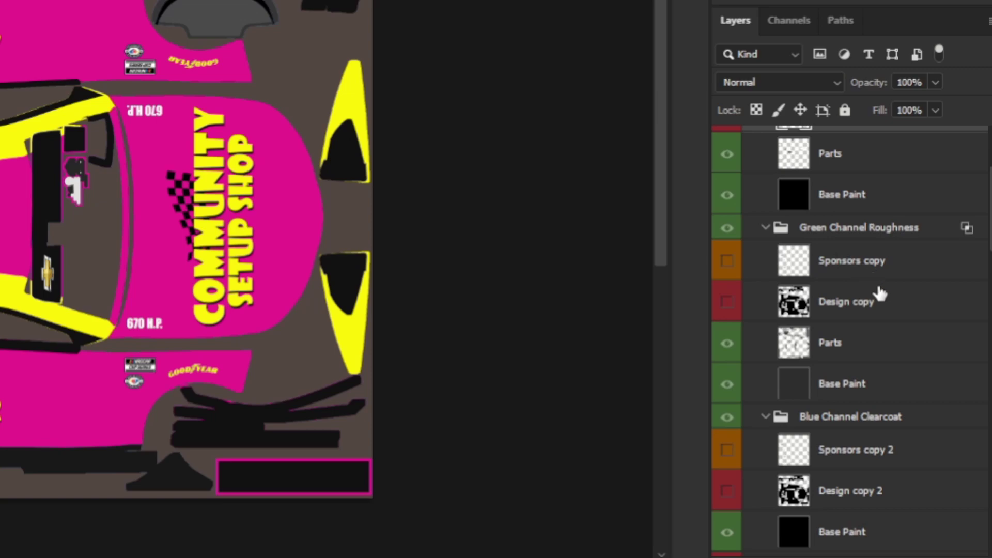
{"action": "scroll", "coordinate": [838, 491], "scroll_direction": "down", "scroll_amount": 1}
{"action": "scroll", "coordinate": [899, 401], "scroll_direction": "up", "scroll_amount": 4}
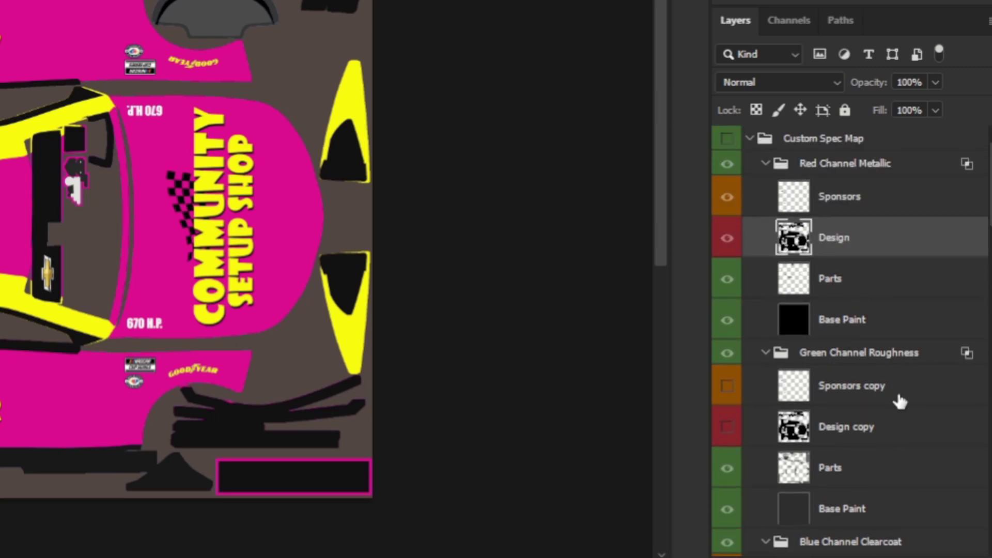
Turn on the Custom Spec Map group's visibility to show the dark green spec map.
{"action": "left_click", "coordinate": [727, 138]}
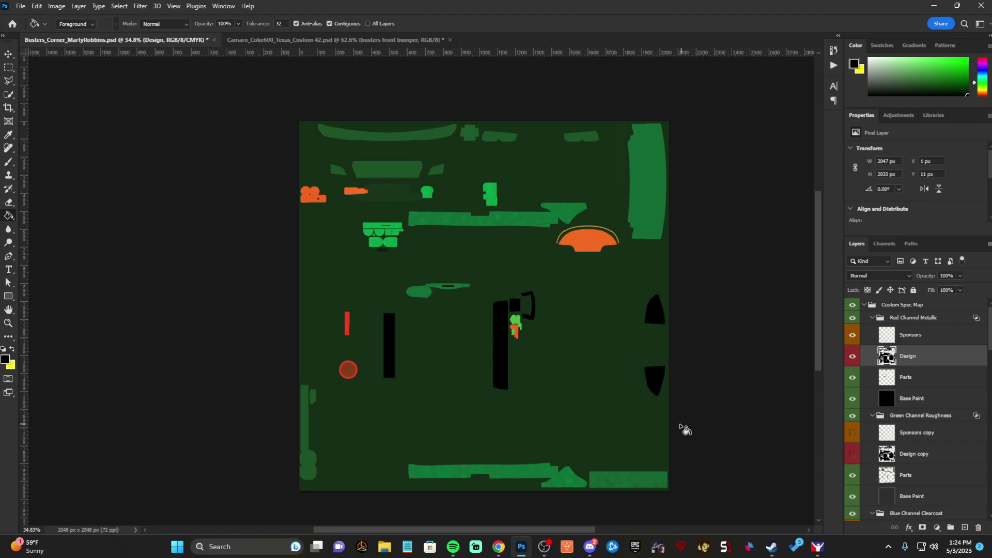
Bring up the Gabir Motors spec map previewer and try different roughness values.
{"action": "mouse_move", "coordinate": [506, 549]}
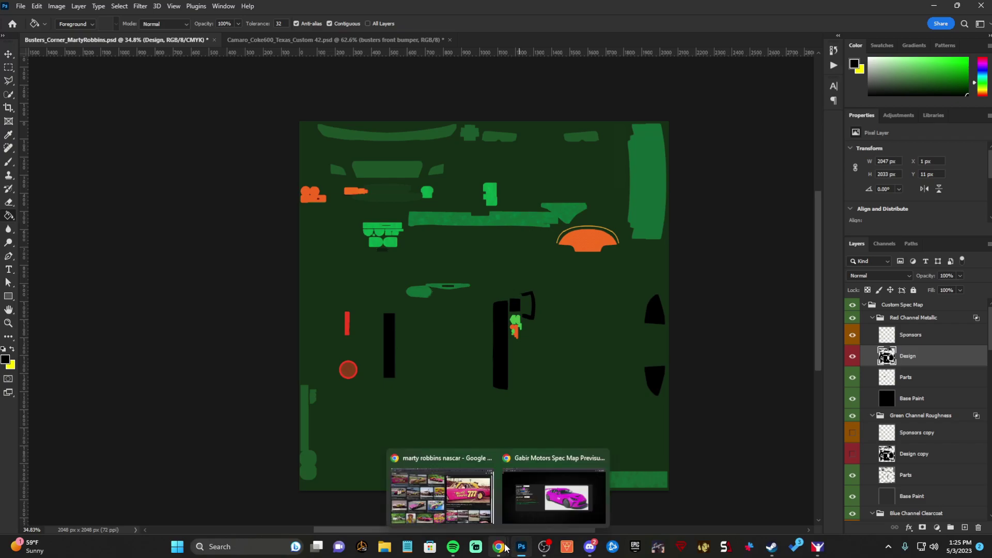
{"action": "left_click", "coordinate": [548, 503]}
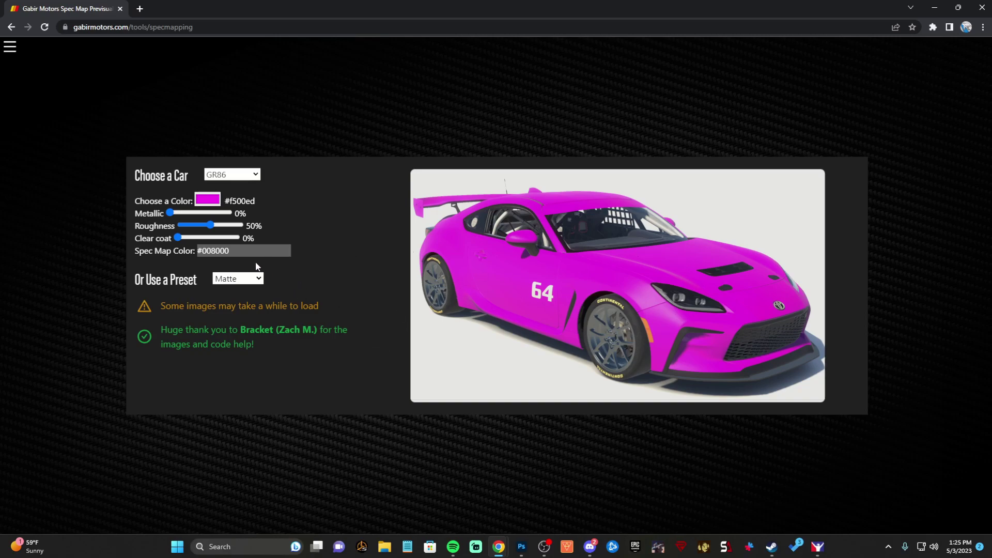
{"action": "mouse_move", "coordinate": [211, 224]}
{"action": "left_mouse_down"}
{"action": "mouse_move", "coordinate": [202, 227]}
{"action": "mouse_move", "coordinate": [226, 231]}
{"action": "mouse_move", "coordinate": [210, 230]}
{"action": "left_mouse_up"}
Preview the Gloss finish preset, then settle on Satin (20% roughness, #003300).
{"action": "left_click", "coordinate": [237, 279]}
{"action": "left_click", "coordinate": [320, 262]}
{"action": "left_click", "coordinate": [246, 279]}
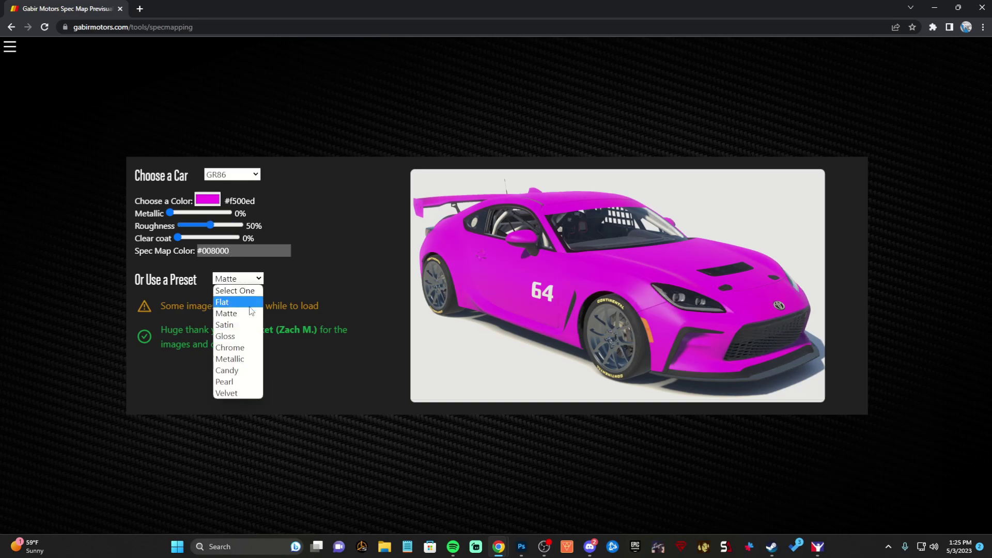
{"action": "left_click", "coordinate": [243, 339]}
{"action": "left_click", "coordinate": [245, 279]}
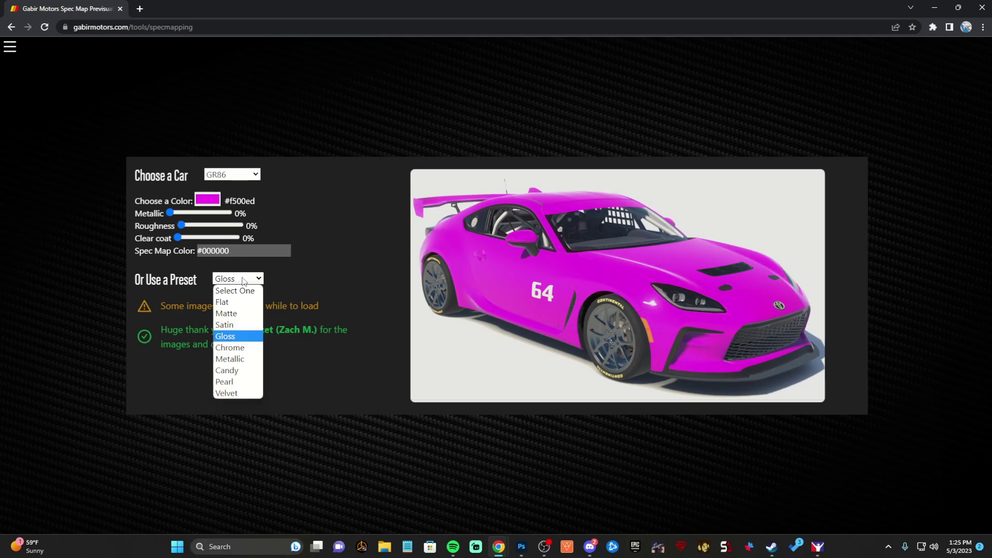
{"action": "left_click", "coordinate": [246, 324]}
{"action": "left_click", "coordinate": [819, 544]}
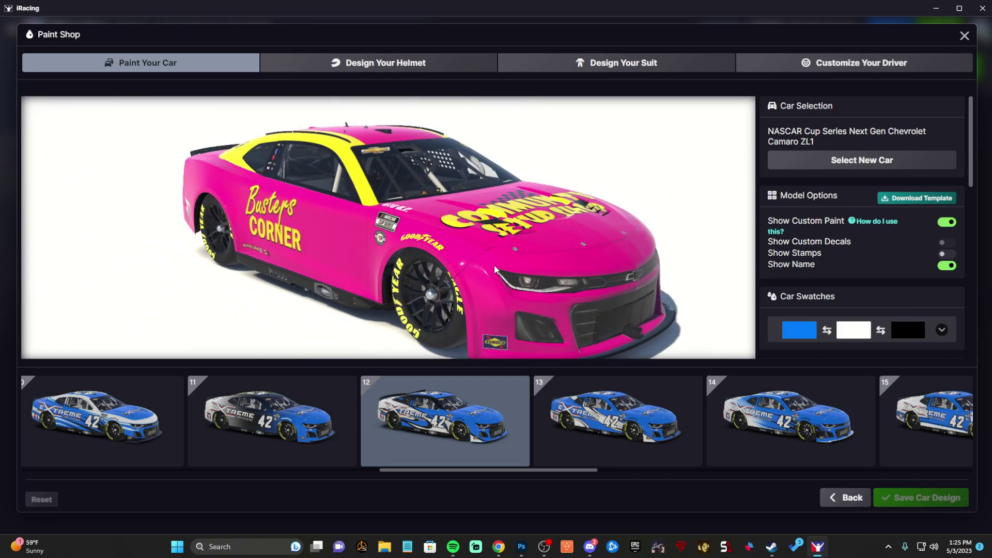
Return from the iRacing Paint Shop to the Gabir Motors spec map previewer.
{"action": "mouse_move", "coordinate": [499, 547]}
{"action": "left_click", "coordinate": [553, 487]}
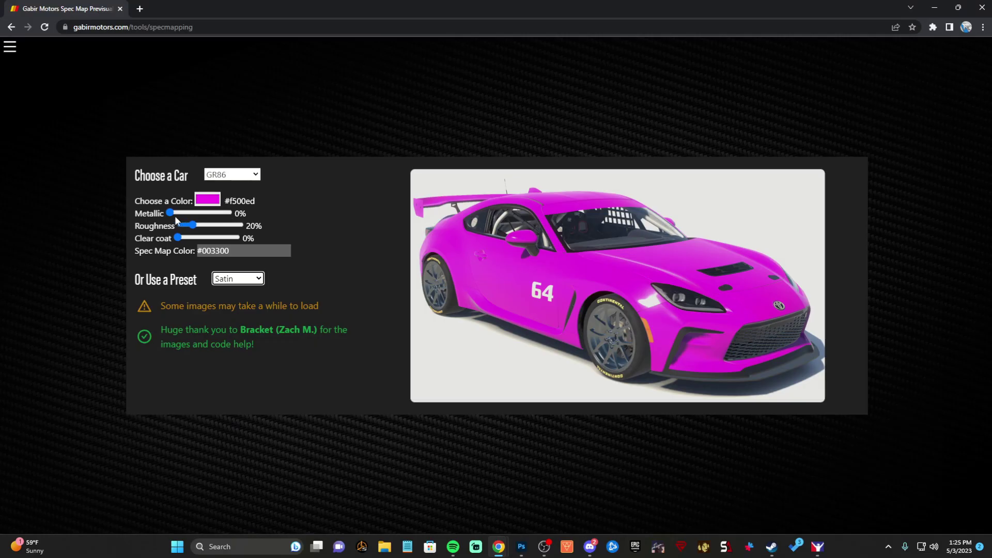
{"action": "left_click", "coordinate": [521, 547]}
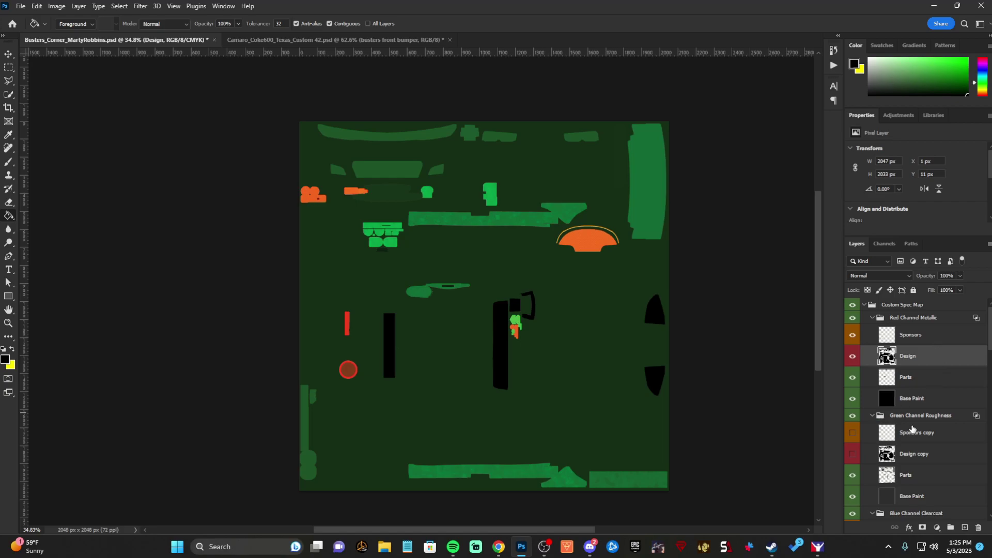
{"action": "left_click", "coordinate": [499, 546]}
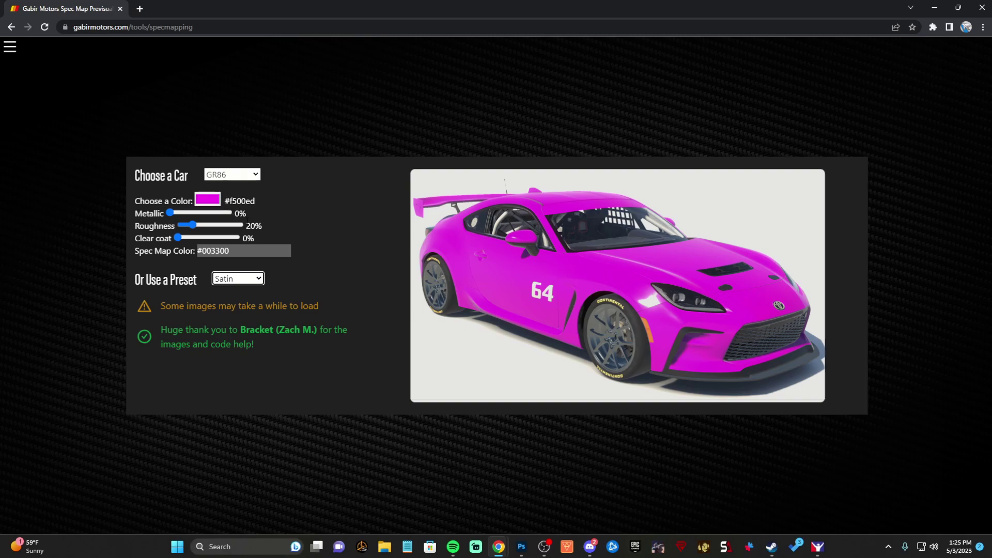
{"action": "mouse_move", "coordinate": [521, 547]}
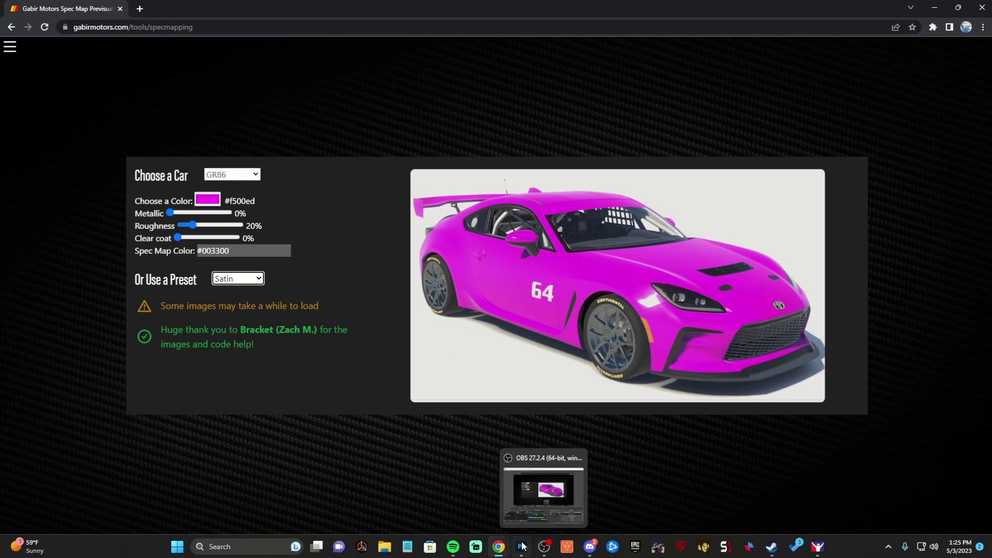
Apply a black #000000 Color Overlay to the Red Channel Metallic Design layer.
{"action": "left_click", "coordinate": [576, 501]}
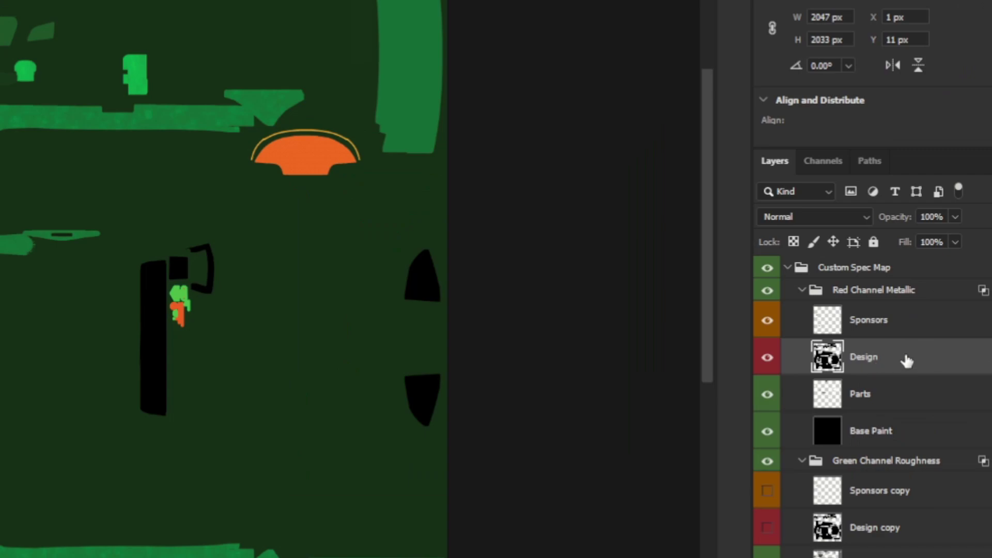
{"action": "double_click", "coordinate": [899, 361]}
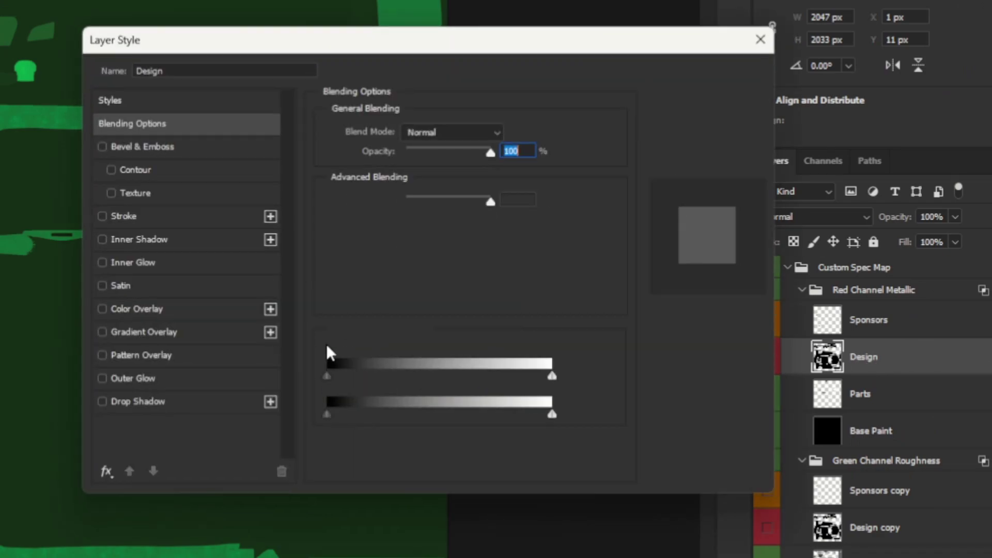
{"action": "left_click", "coordinate": [153, 310]}
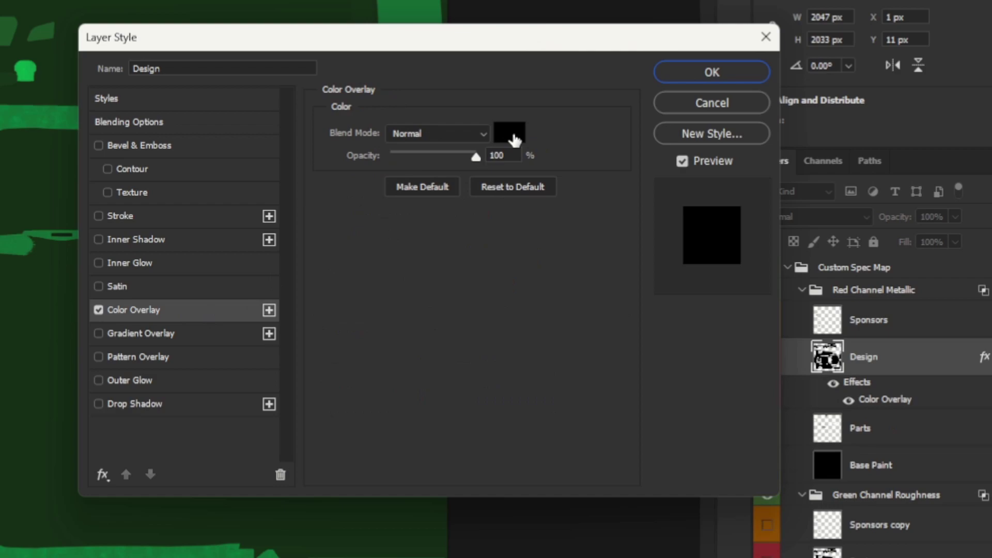
{"action": "left_click", "coordinate": [511, 133]}
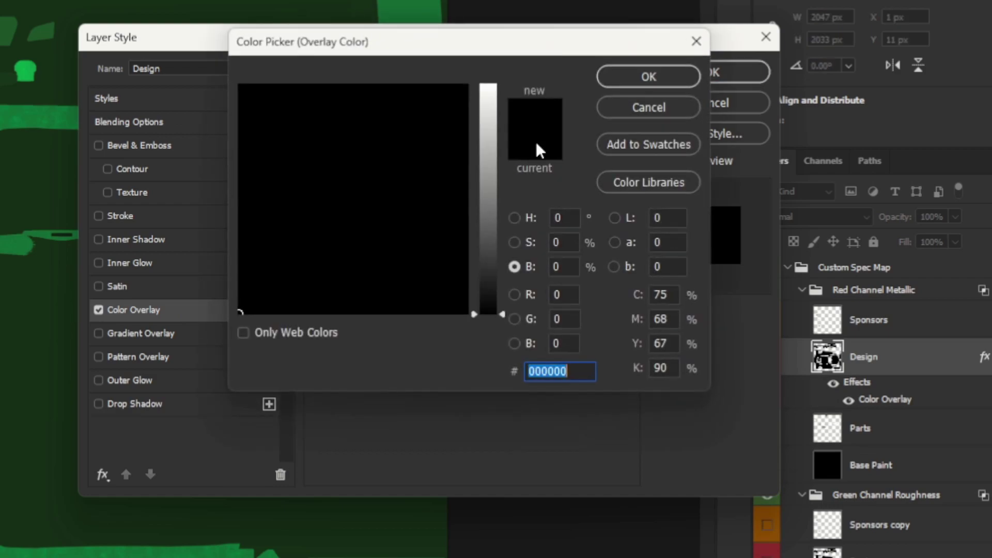
{"action": "left_click", "coordinate": [515, 266]}
{"action": "left_click", "coordinate": [514, 218]}
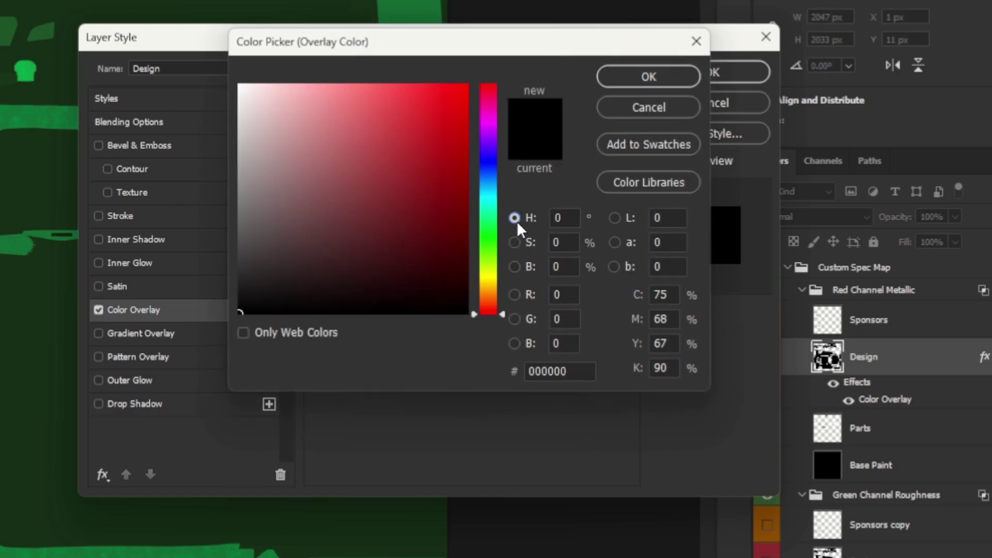
{"action": "left_click", "coordinate": [518, 266]}
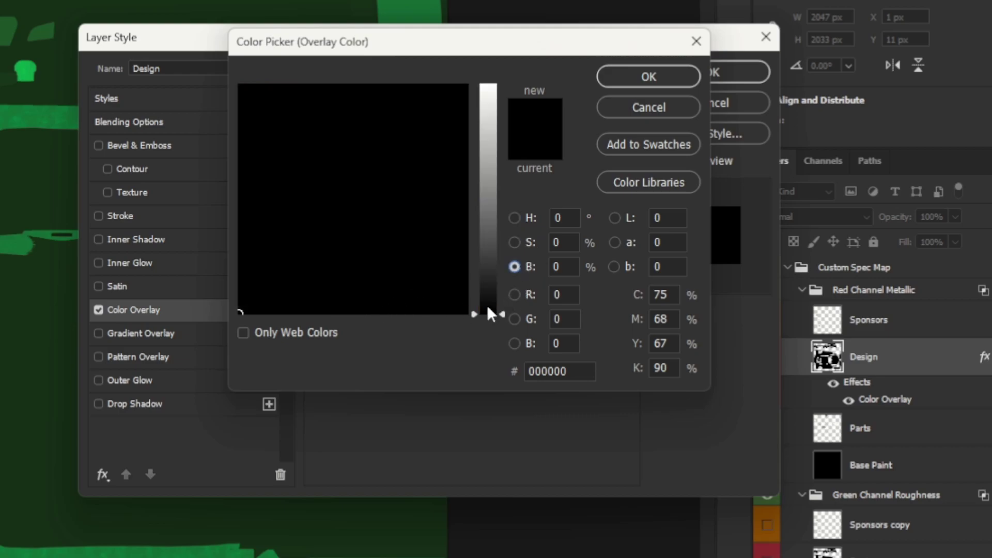
{"action": "left_click_drag", "start_coordinate": [488, 311], "coordinate": [449, 454]}
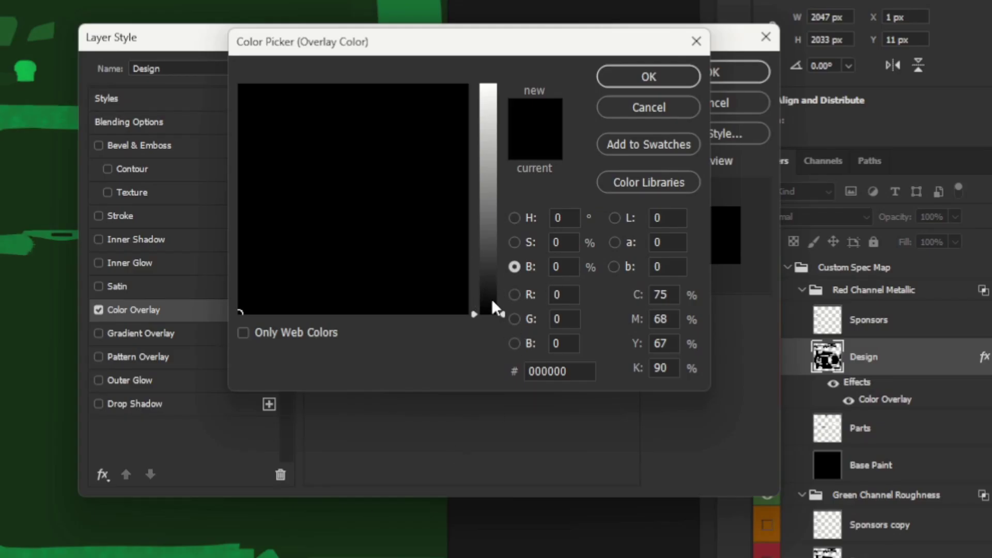
{"action": "left_click", "coordinate": [484, 341]}
{"action": "left_click", "coordinate": [649, 78]}
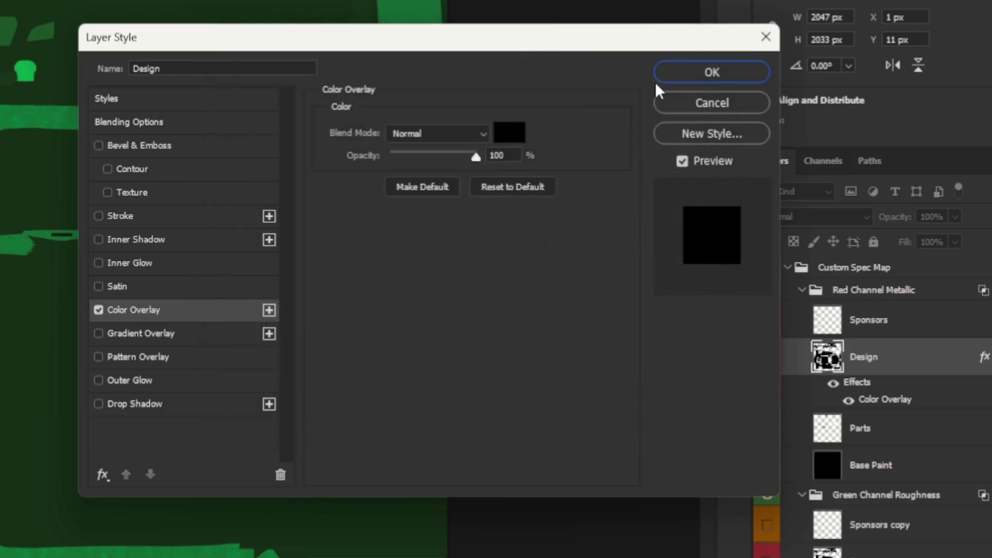
{"action": "left_click", "coordinate": [703, 66]}
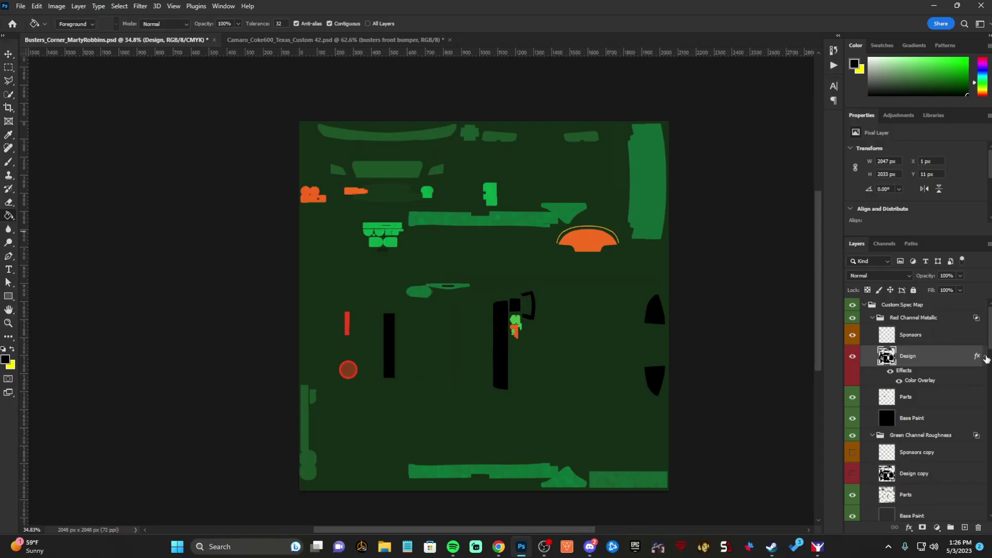
Make the Design copy layer in Green Channel Roughness visible and open its layer style.
{"action": "left_click", "coordinate": [985, 356]}
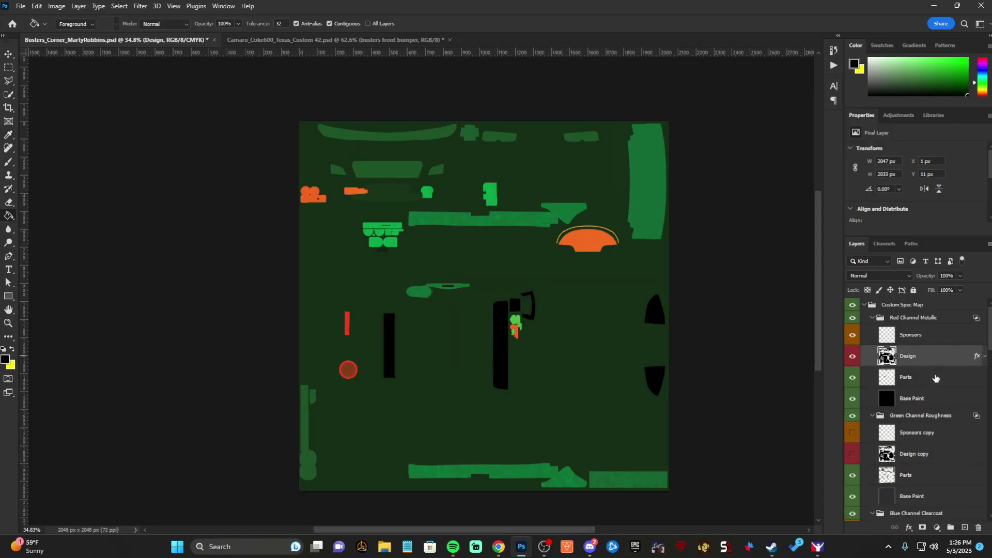
{"action": "scroll", "coordinate": [910, 413], "scroll_direction": "down", "scroll_amount": 2}
{"action": "left_click", "coordinate": [853, 416]}
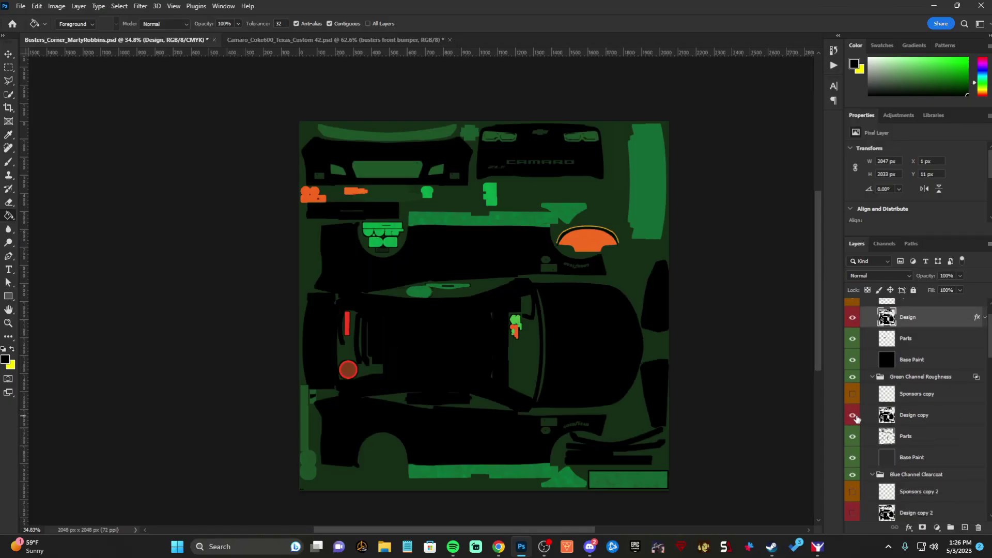
{"action": "left_click", "coordinate": [925, 415]}
{"action": "key", "text": "h"}
{"action": "double_click", "coordinate": [928, 414]}
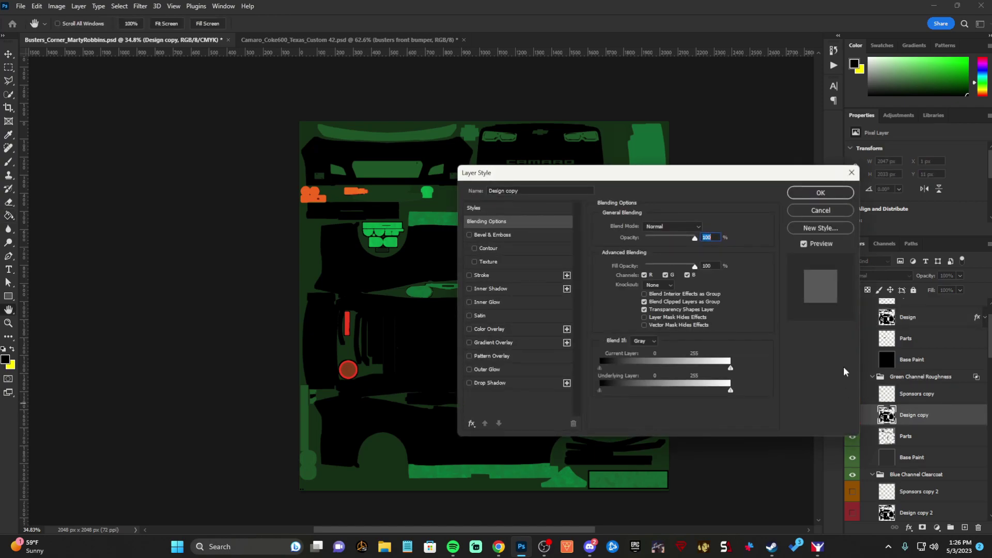
Check the previewer values, then give Design copy a dark grey overlay at about 18% brightness.
{"action": "left_click", "coordinate": [499, 546]}
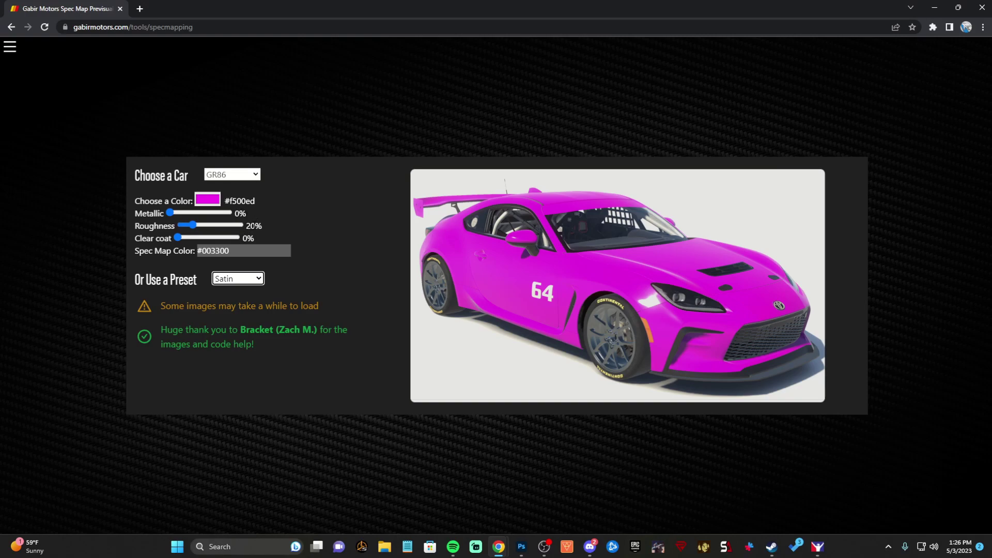
{"action": "left_click", "coordinate": [521, 547]}
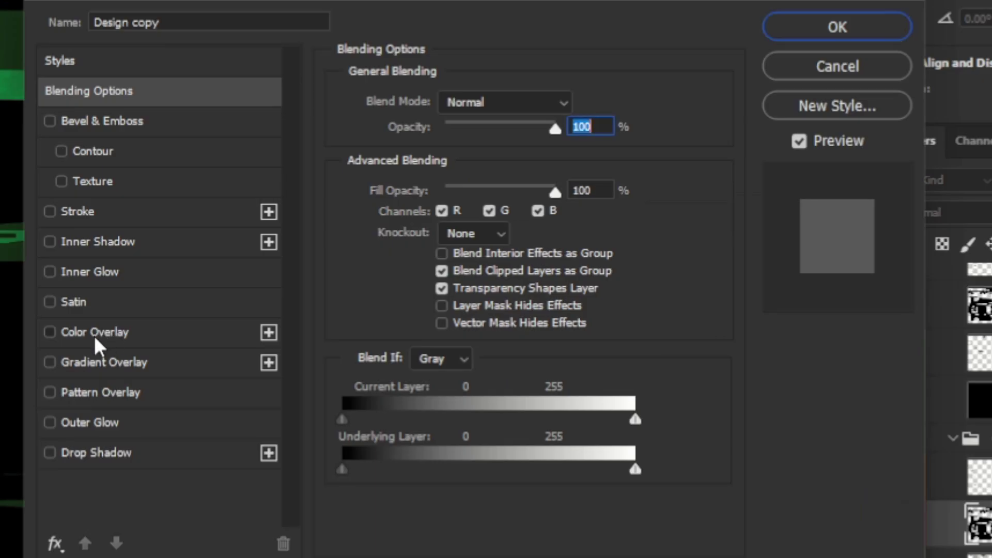
{"action": "left_click", "coordinate": [490, 328]}
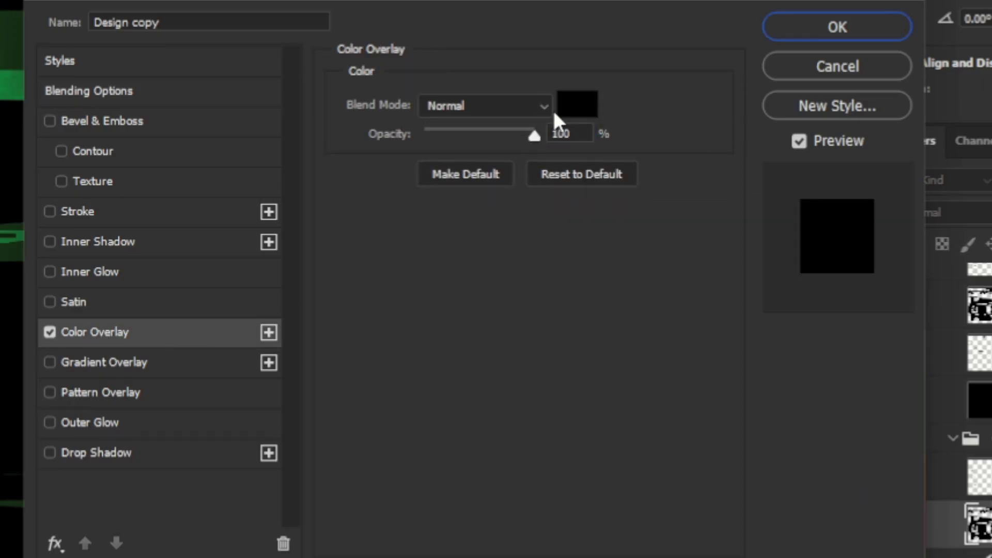
{"action": "left_click", "coordinate": [700, 228]}
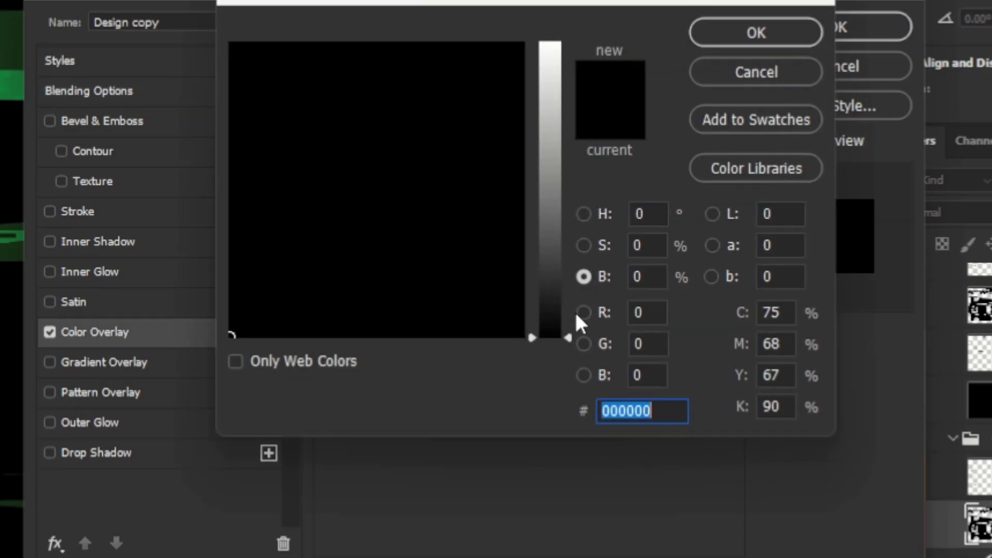
{"action": "left_click_drag", "start_coordinate": [558, 336], "coordinate": [551, 316]}
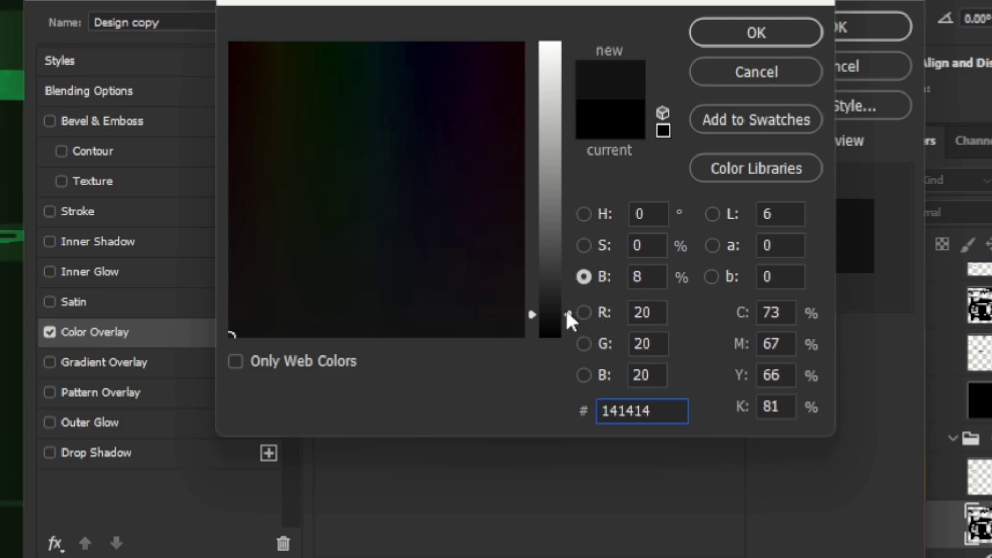
{"action": "left_click_drag", "start_coordinate": [565, 310], "coordinate": [562, 278]}
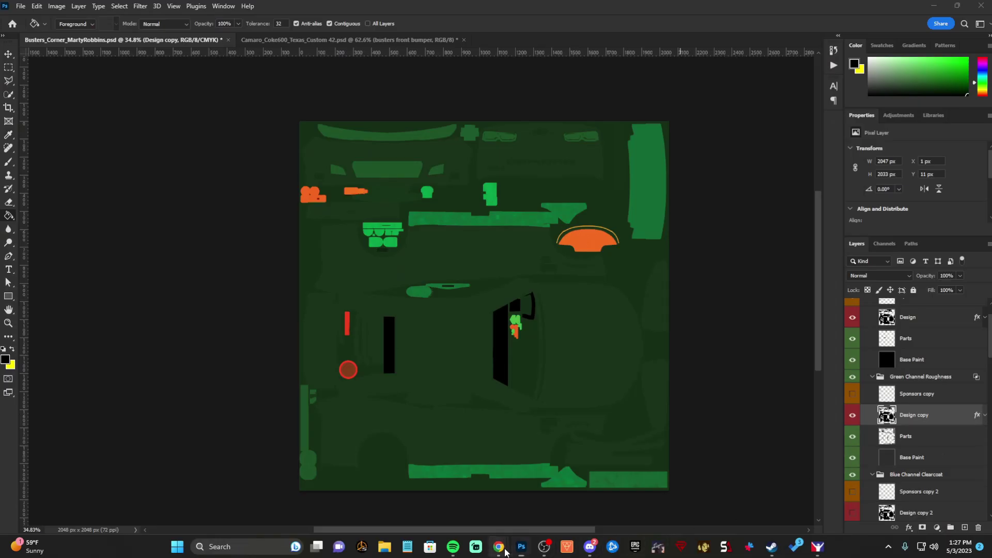
Check the spec map previewer, then show and select Design copy 2 in Blue Channel Clearcoat.
{"action": "left_click", "coordinate": [471, 465]}
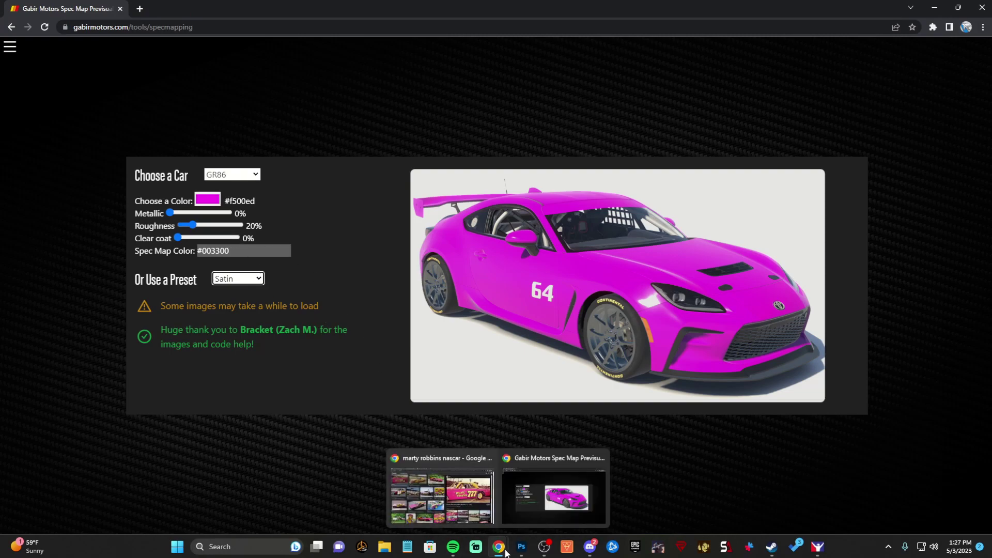
{"action": "left_click", "coordinate": [522, 547]}
{"action": "scroll", "coordinate": [947, 477], "scroll_direction": "down", "scroll_amount": 1}
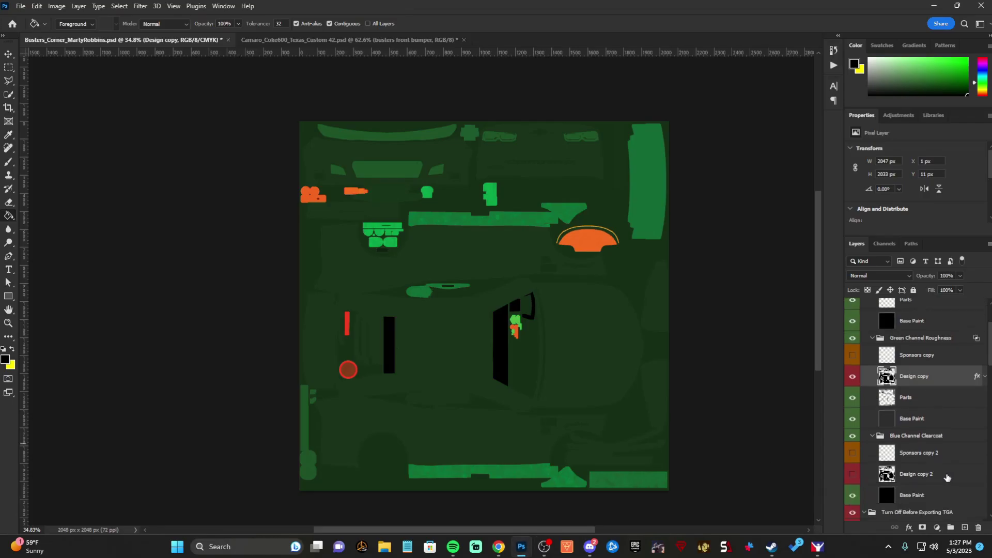
{"action": "left_click", "coordinate": [853, 478]}
{"action": "left_click", "coordinate": [954, 476]}
Give Design copy 2 a pure black #000000 Color Overlay.
{"action": "double_click", "coordinate": [951, 474]}
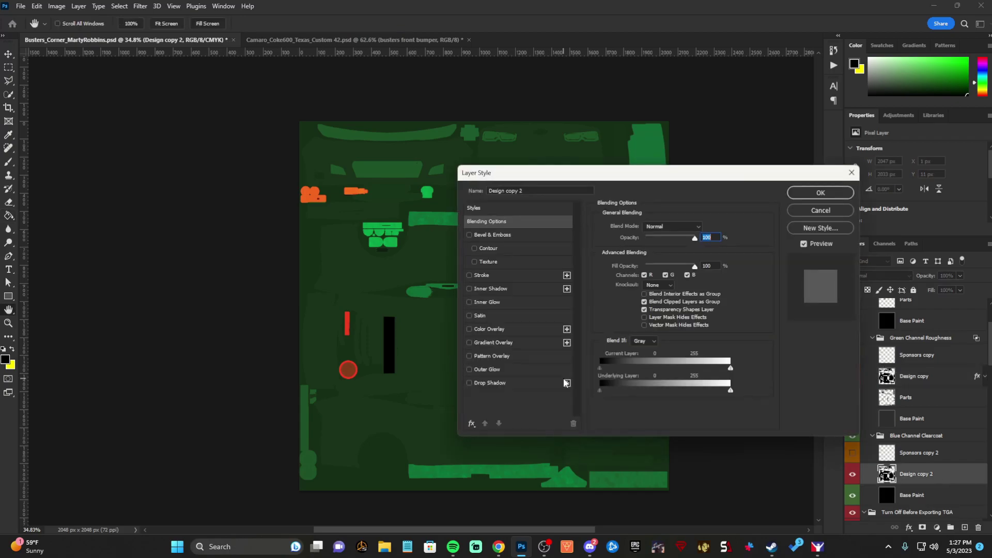
{"action": "left_click", "coordinate": [494, 330]}
{"action": "left_click", "coordinate": [703, 233]}
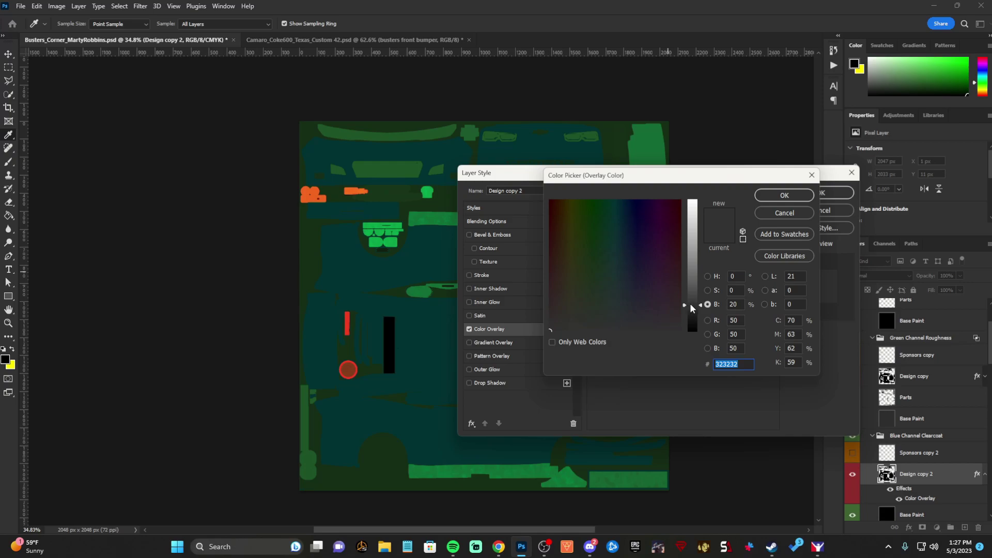
{"action": "left_click_drag", "start_coordinate": [690, 303], "coordinate": [687, 331]}
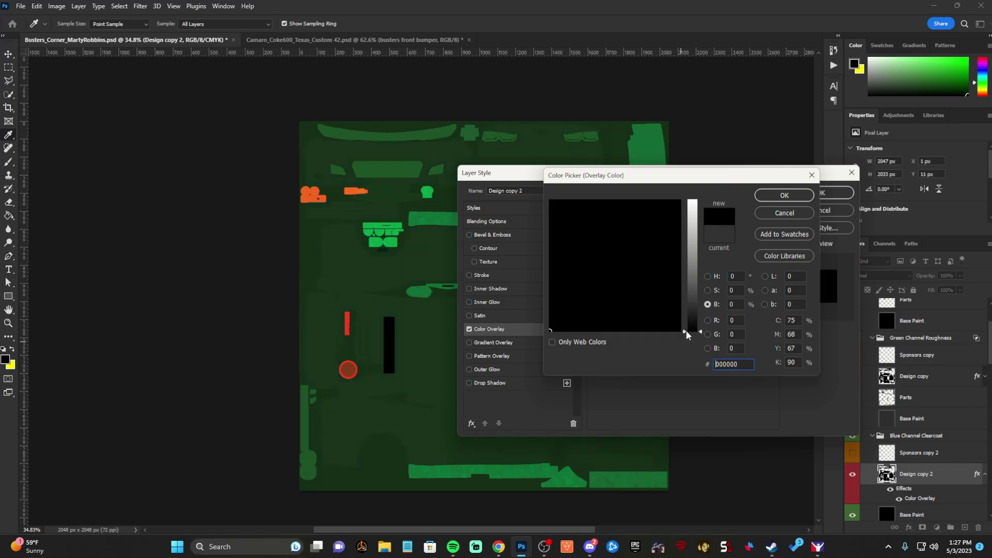
{"action": "left_click", "coordinate": [781, 197]}
{"action": "left_click", "coordinate": [815, 197]}
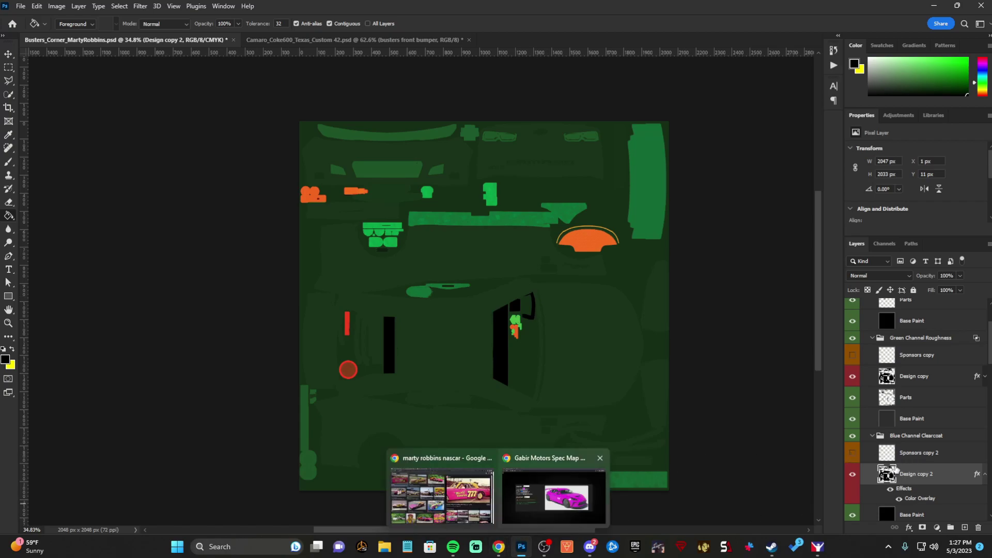
Overlay the Sponsors layer in black and the Sponsors copy layer in dark grey.
{"action": "scroll", "coordinate": [906, 440], "scroll_direction": "up", "scroll_amount": 3}
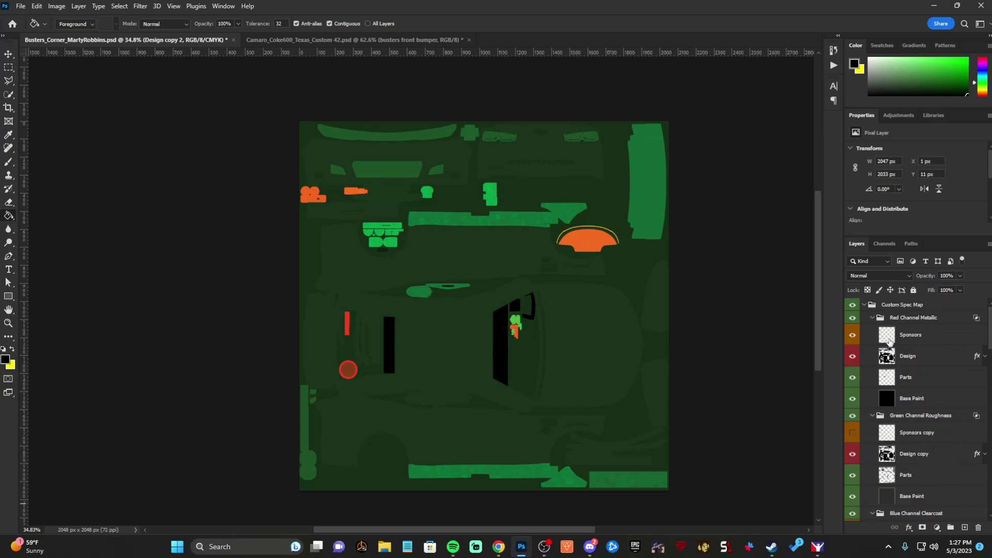
{"action": "left_click", "coordinate": [946, 338]}
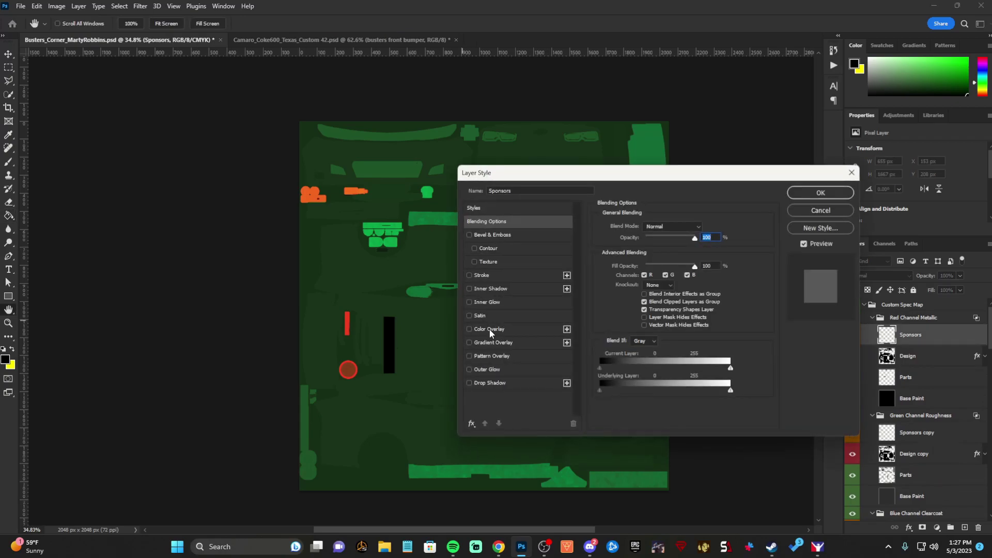
{"action": "left_click", "coordinate": [489, 329]}
{"action": "left_click", "coordinate": [705, 224]}
{"action": "left_click", "coordinate": [785, 196]}
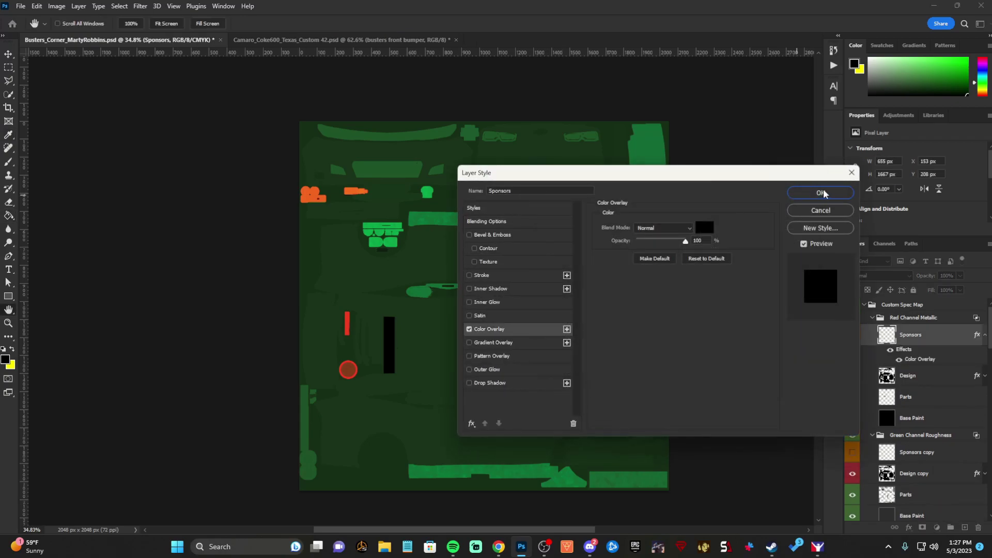
{"action": "left_click", "coordinate": [836, 193]}
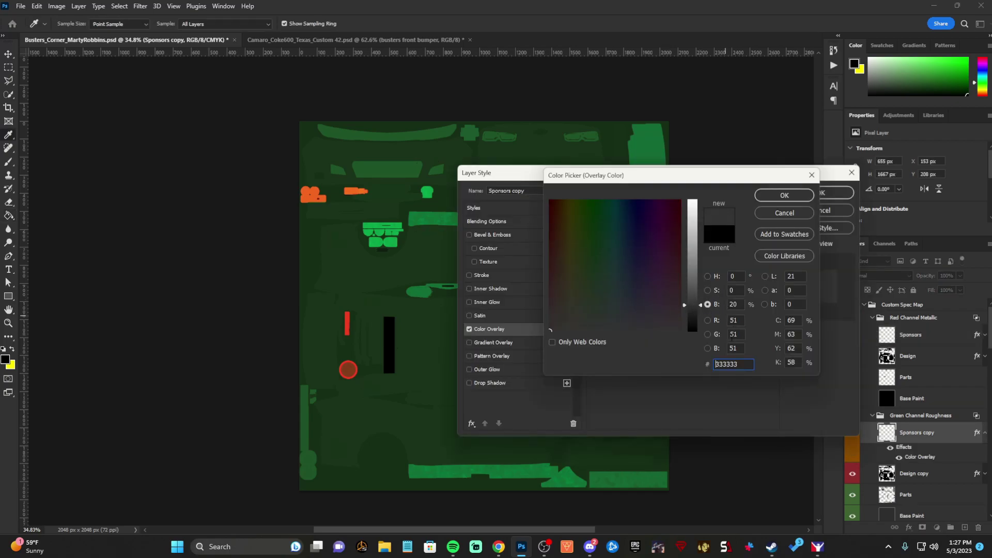
{"action": "left_click_drag", "start_coordinate": [704, 307], "coordinate": [699, 305]}
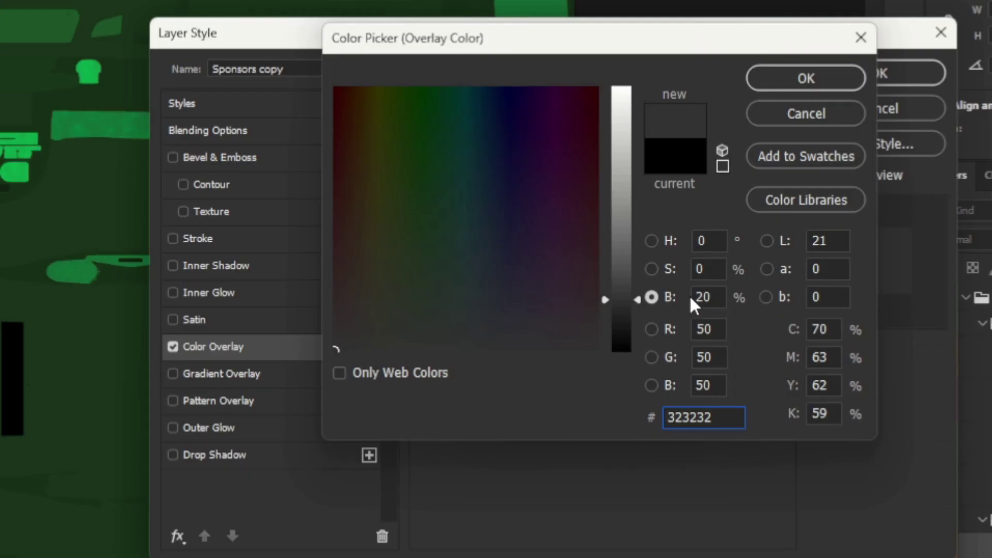
{"action": "left_click", "coordinate": [805, 88]}
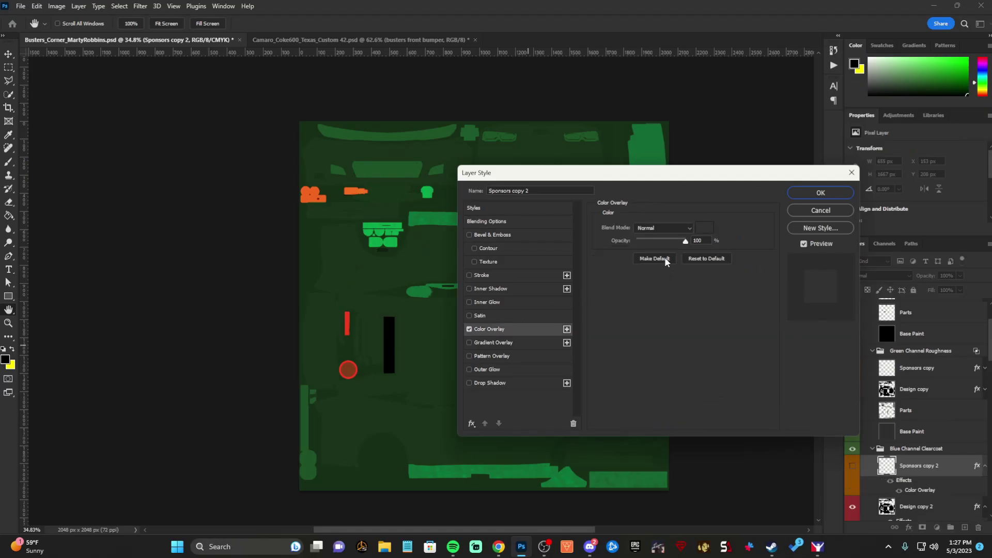
Give Sponsors copy 2 a black 000000 Color Overlay and make it visible.
{"action": "left_click", "coordinate": [697, 231]}
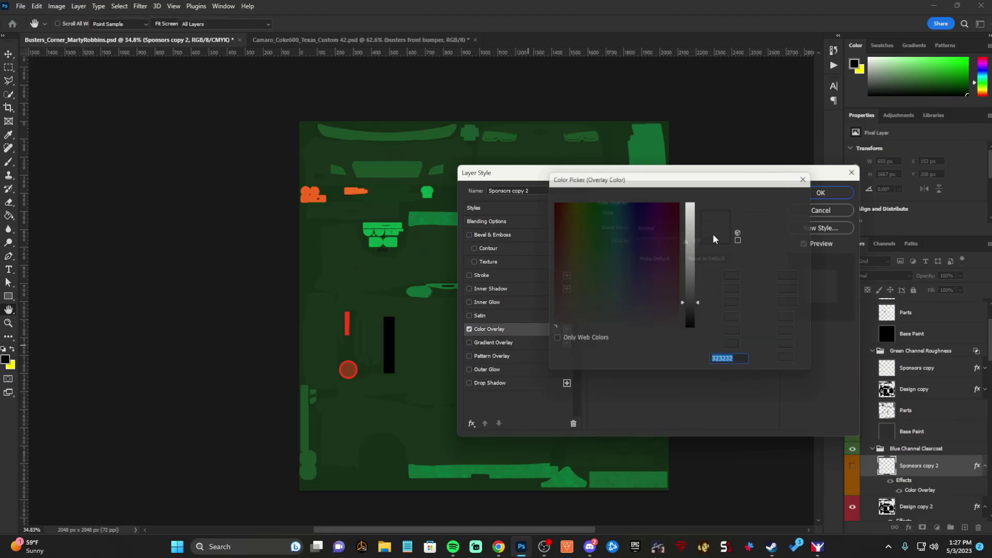
{"action": "type", "text": "000000"}
{"action": "left_click", "coordinate": [785, 196]}
{"action": "left_click", "coordinate": [836, 192]}
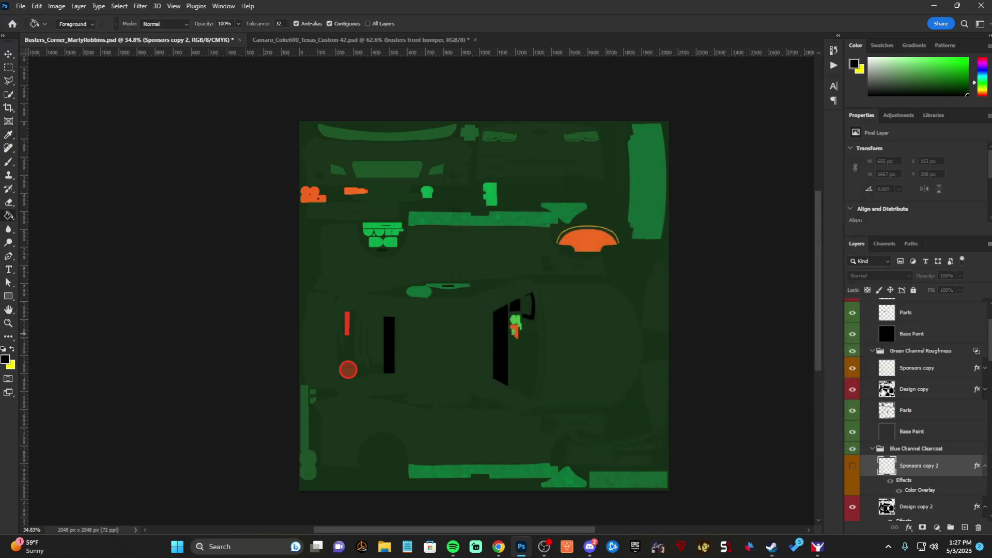
{"action": "left_click", "coordinate": [853, 466]}
Apply the Matte preset (50% roughness, #008000) in the spec map previewer, then return to Photoshop.
{"action": "mouse_move", "coordinate": [499, 546]}
{"action": "left_click", "coordinate": [553, 491]}
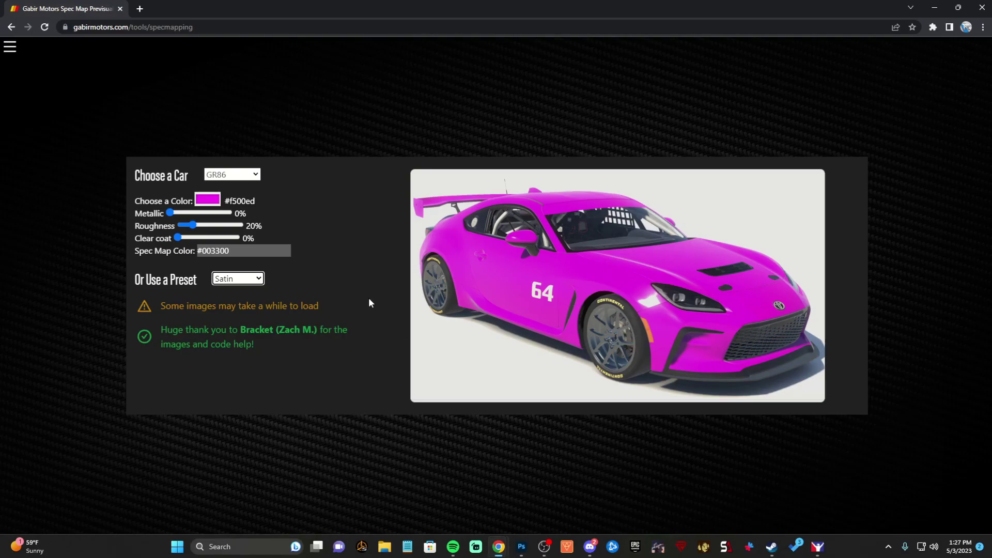
{"action": "left_click", "coordinate": [238, 279]}
{"action": "left_click", "coordinate": [235, 314]}
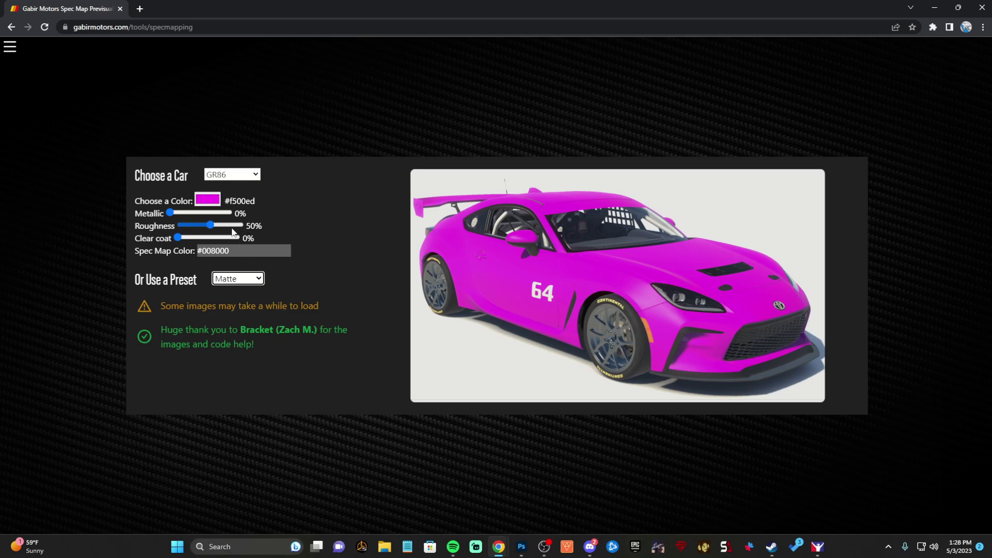
{"action": "left_click", "coordinate": [522, 546]}
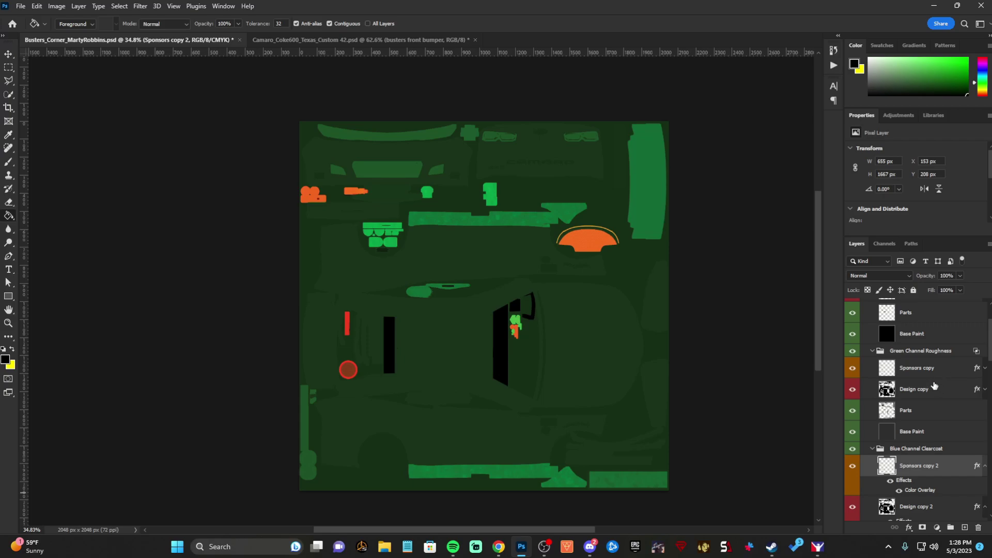
{"action": "mouse_move", "coordinate": [499, 546]}
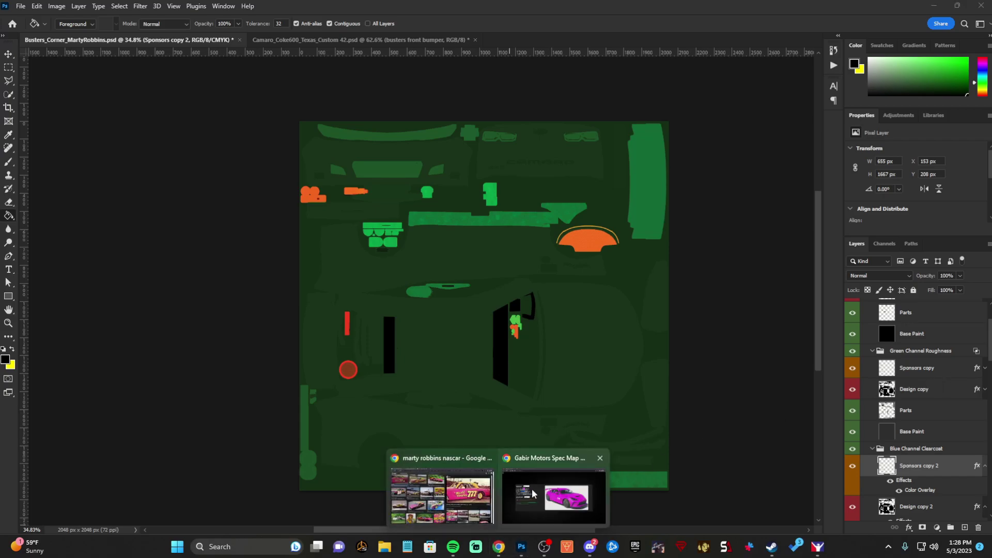
{"action": "mouse_move", "coordinate": [534, 493]}
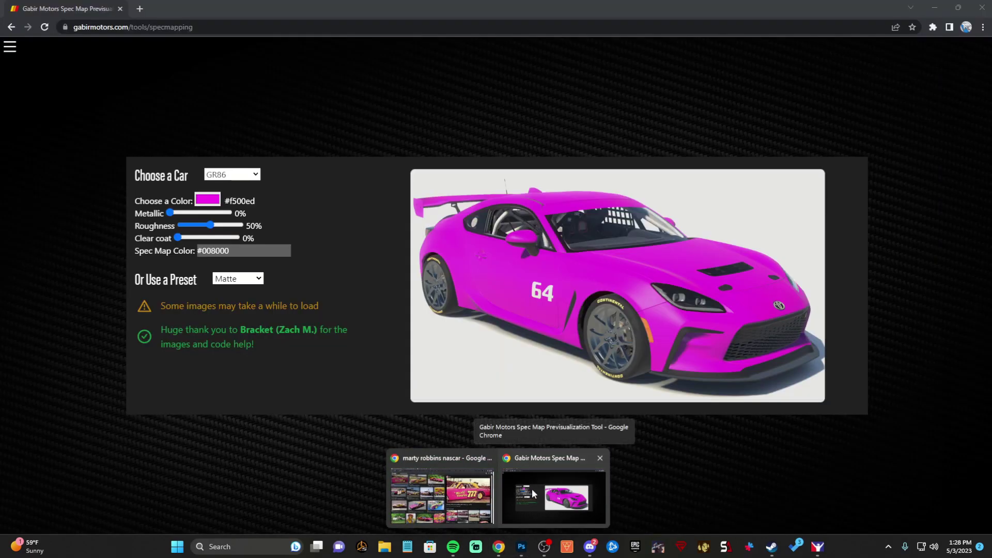
{"action": "scroll", "coordinate": [945, 477], "scroll_direction": "down", "scroll_amount": 2}
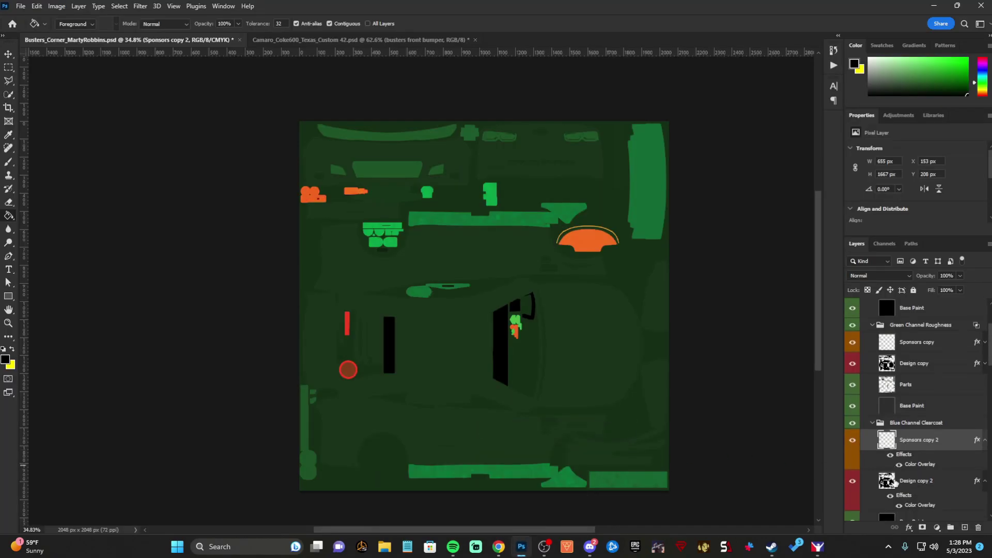
{"action": "scroll", "coordinate": [945, 477], "scroll_direction": "down", "scroll_amount": 2}
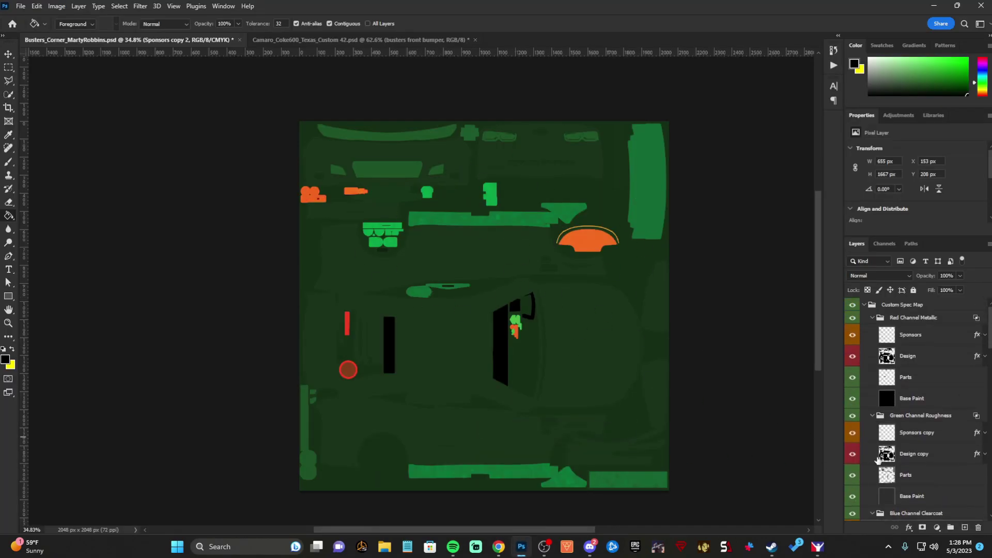
{"action": "scroll", "coordinate": [902, 465], "scroll_direction": "down", "scroll_amount": 3}
{"action": "scroll", "coordinate": [902, 465], "scroll_direction": "up", "scroll_amount": 7}
{"action": "left_click", "coordinate": [21, 6]}
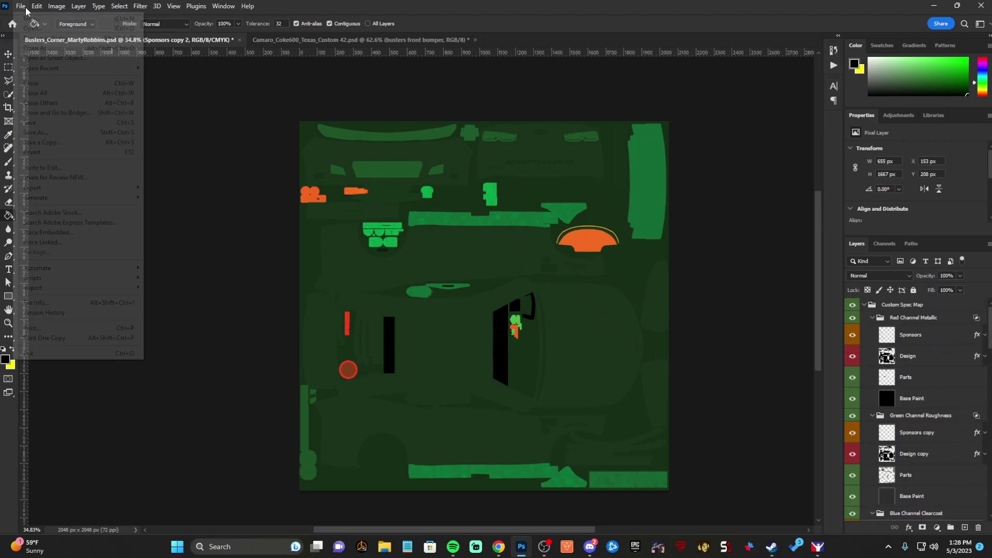
{"action": "left_click", "coordinate": [29, 127]}
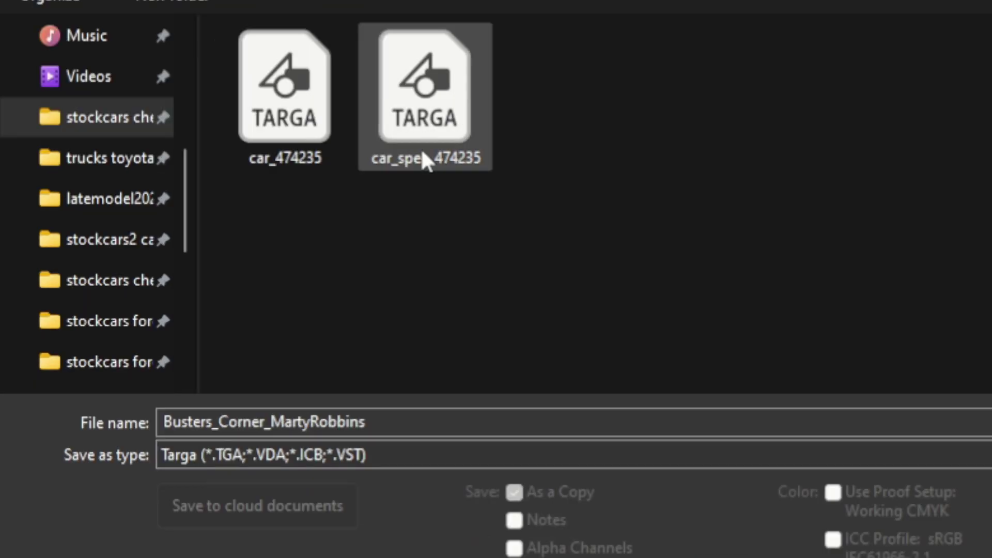
{"action": "left_click", "coordinate": [286, 91]}
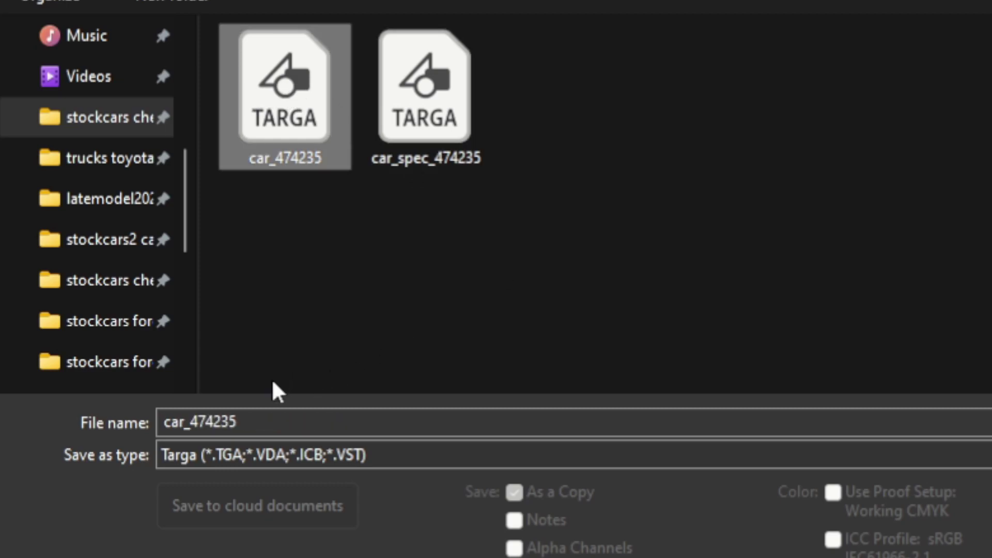
{"action": "double_click", "coordinate": [195, 421]}
{"action": "left_click", "coordinate": [192, 421]}
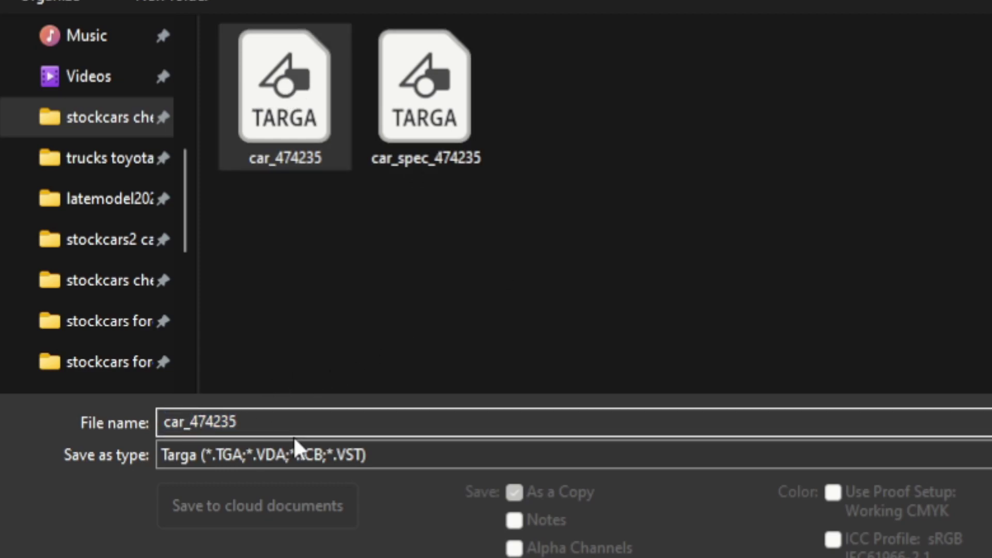
{"action": "type", "text": "spec_"}
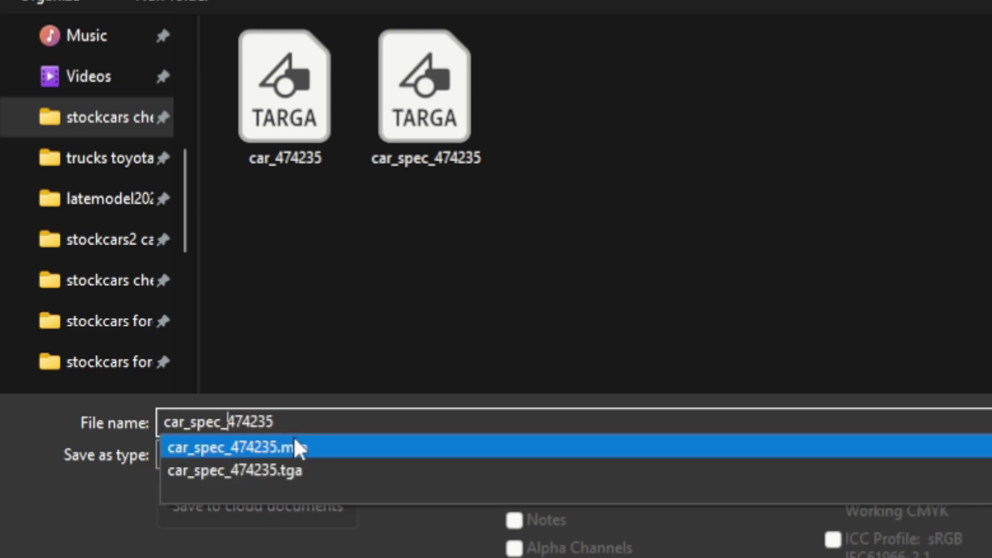
{"action": "left_click", "coordinate": [461, 308]}
{"action": "left_click", "coordinate": [468, 155]}
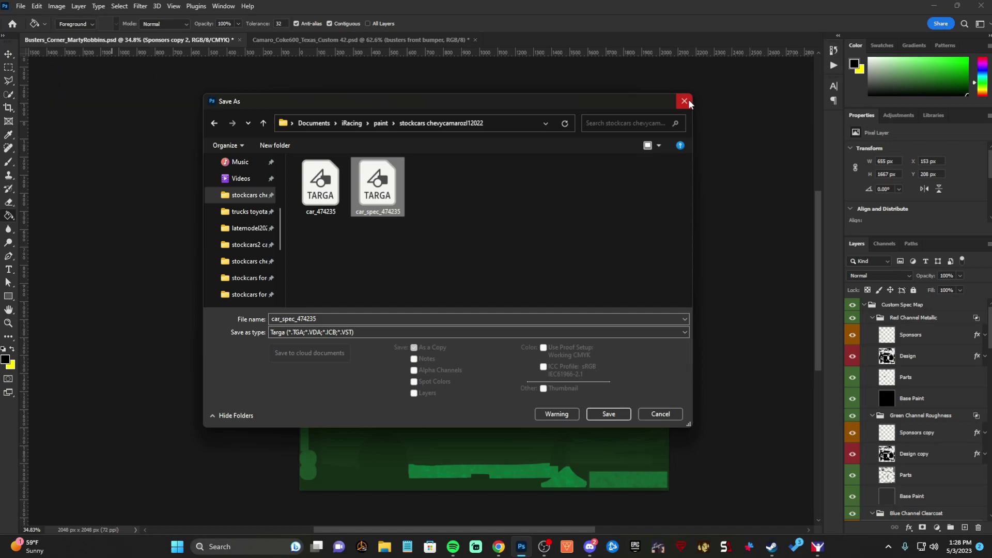
{"action": "left_click", "coordinate": [689, 105]}
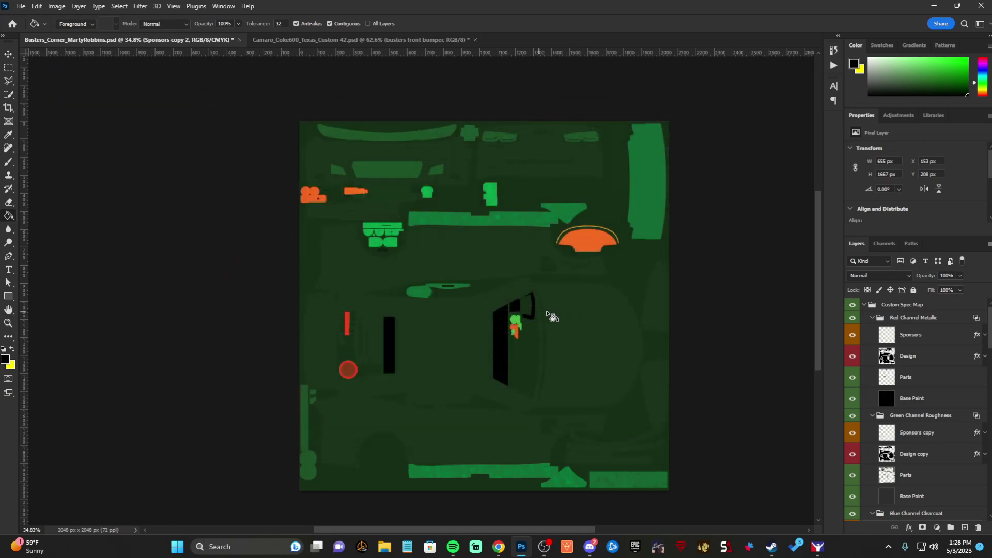
View the pink Camaro in iRacing's Paint Shop, then return to the Gabir Motors spec map preview.
{"action": "left_click", "coordinate": [817, 547]}
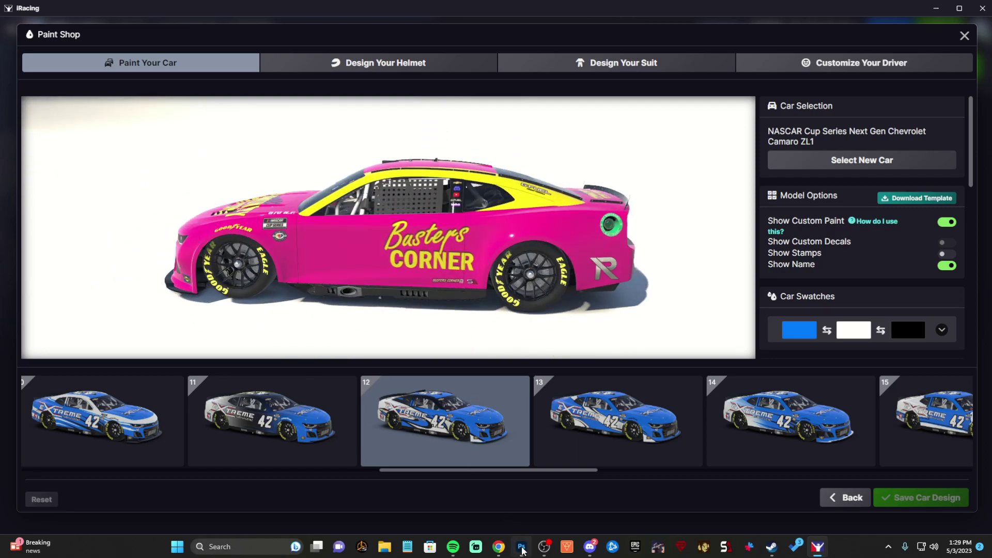
{"action": "mouse_move", "coordinate": [510, 539]}
{"action": "left_click", "coordinate": [554, 494]}
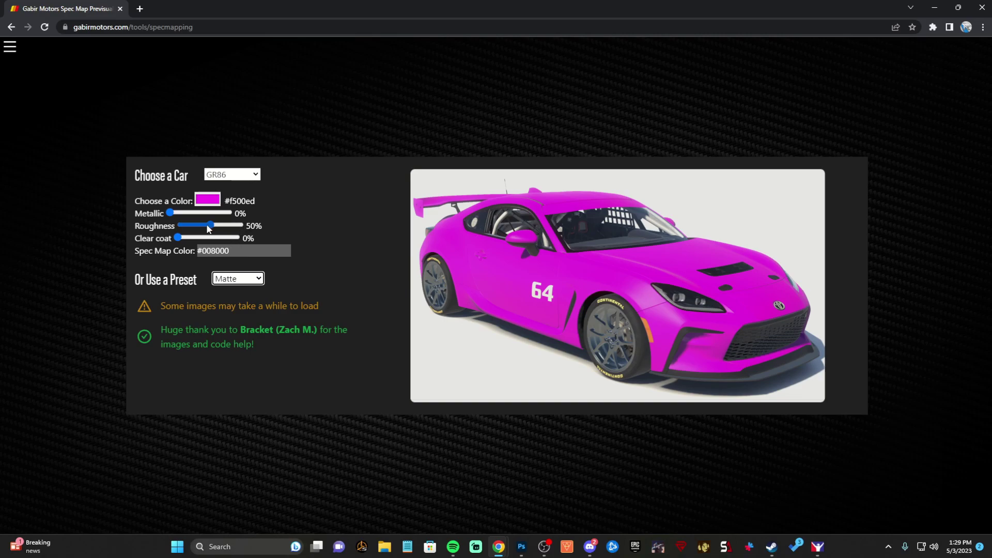
Apply the Metallic preset (Metallic 90%, Roughness 40%, colour #e66600), then return to Photoshop.
{"action": "left_click", "coordinate": [234, 279]}
{"action": "left_click", "coordinate": [246, 362]}
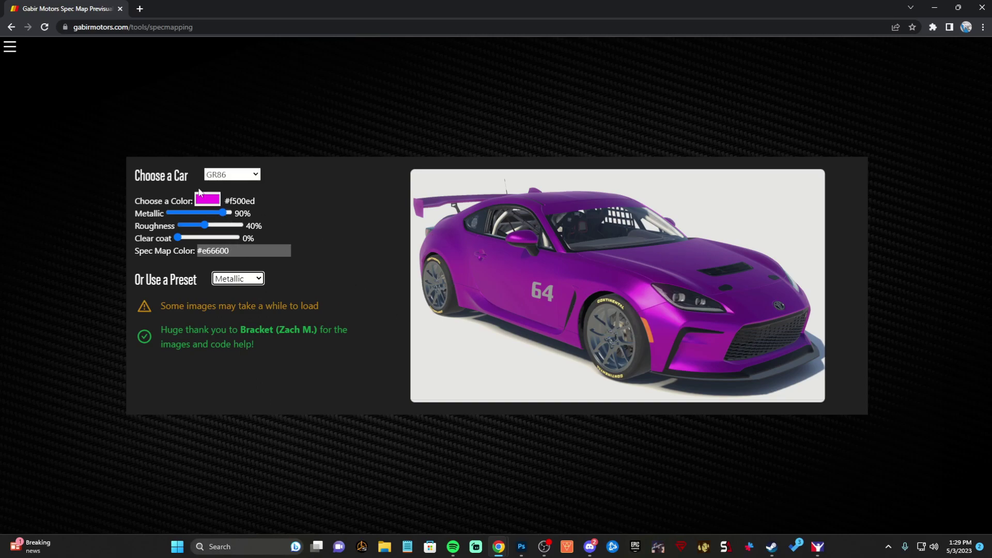
{"action": "left_click", "coordinate": [522, 547]}
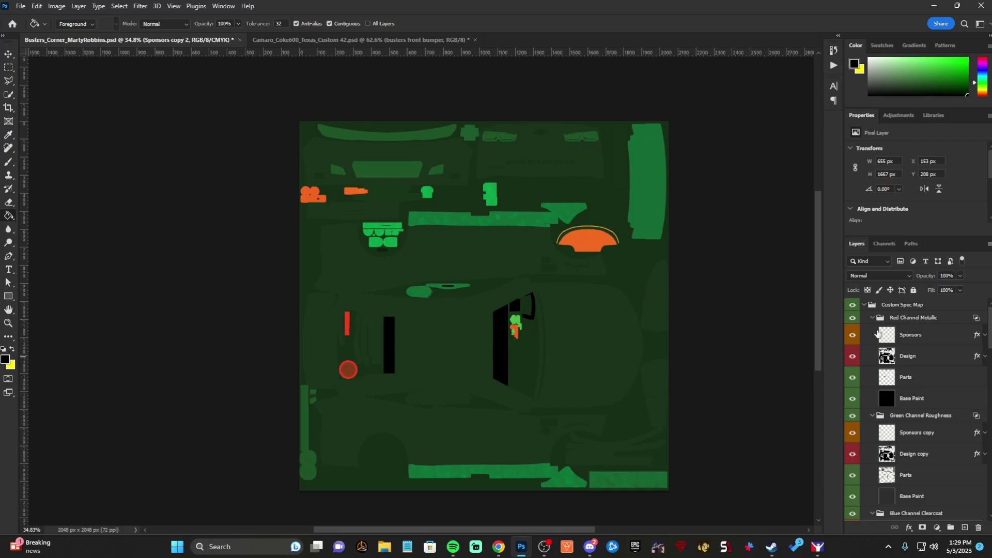
Turn off the Custom Spec Map group's visibility to reveal the pink and yellow livery.
{"action": "left_click", "coordinate": [854, 306]}
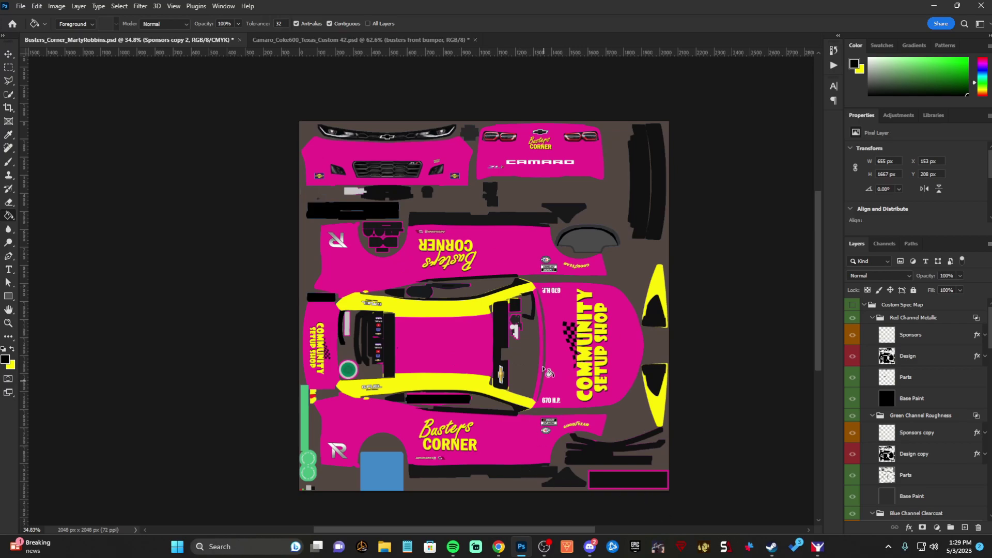